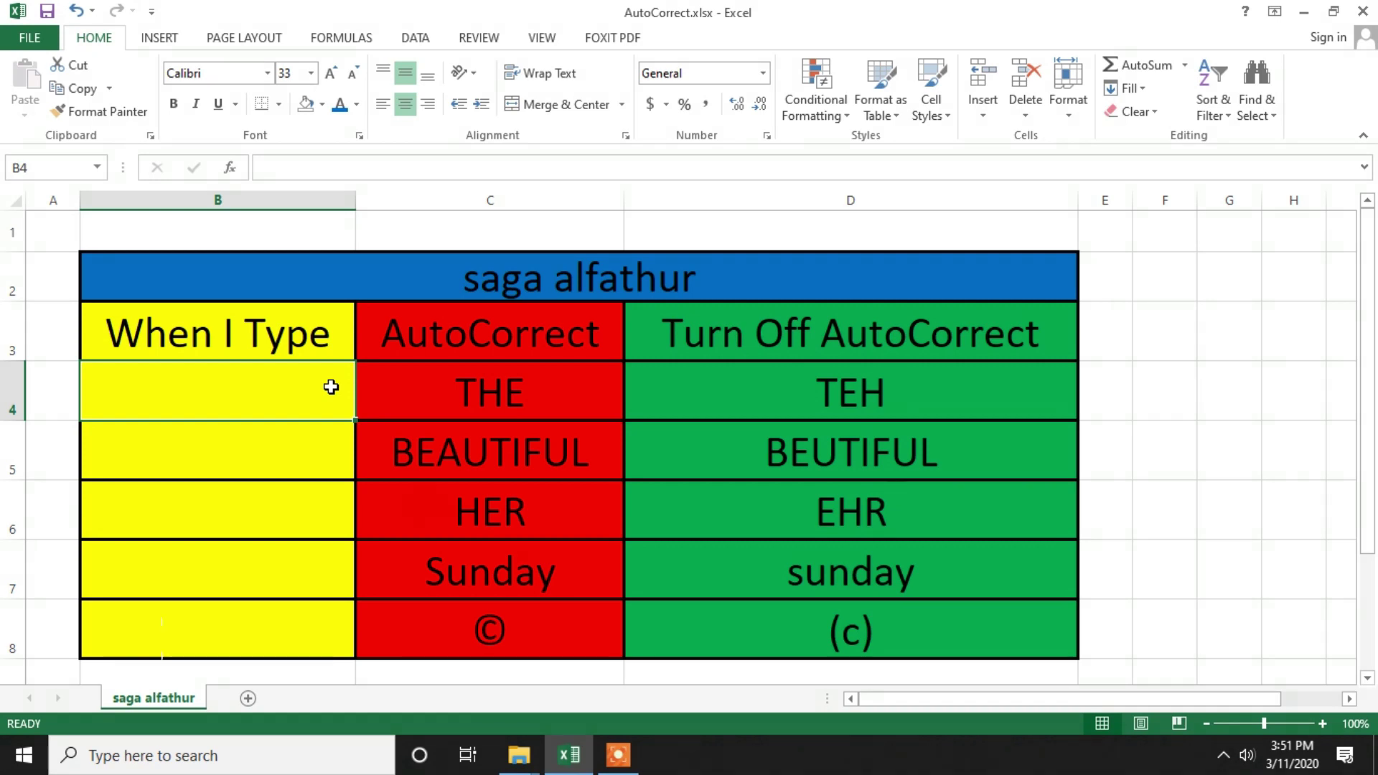
Step: Enter 'teh' and then 'TEH' in B4, letting AutoCorrect change them to 'the' and 'THE'
type("teh")
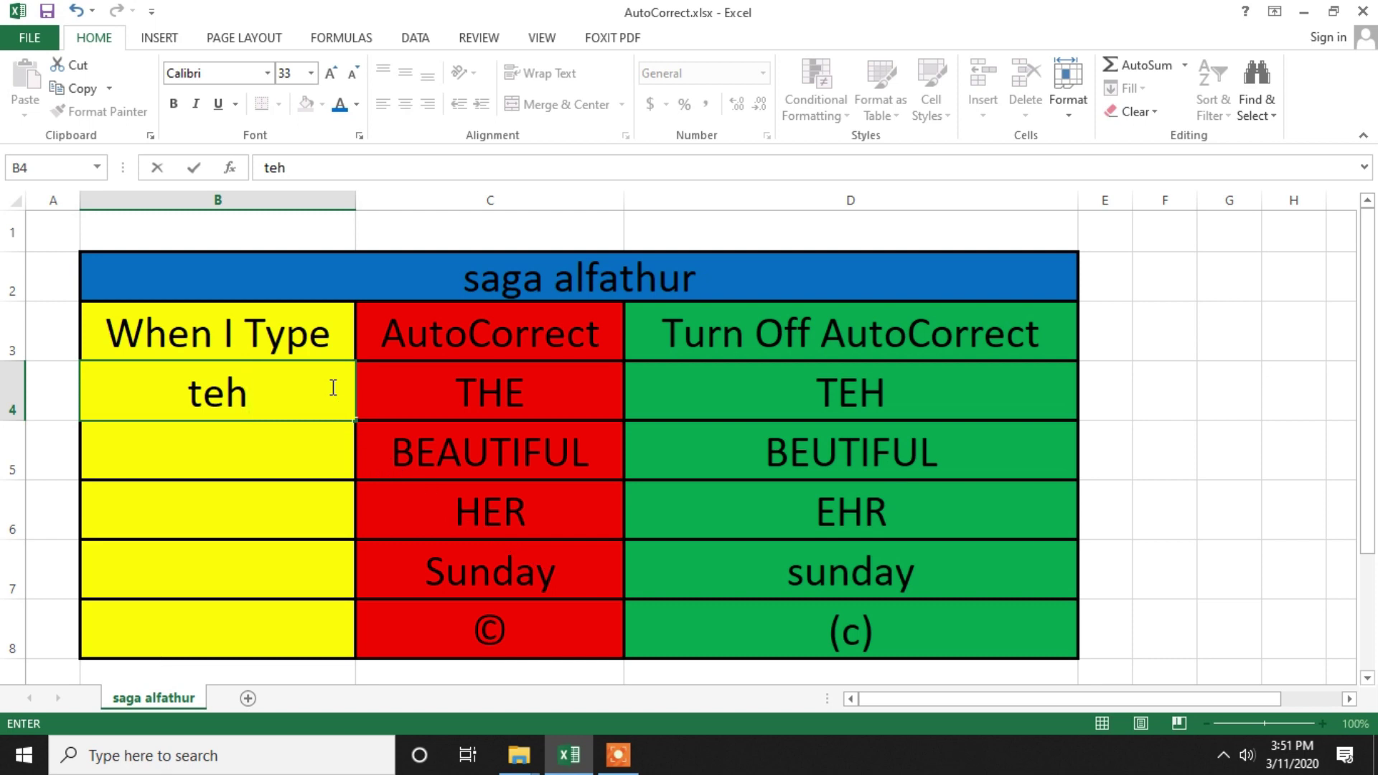
key("Return")
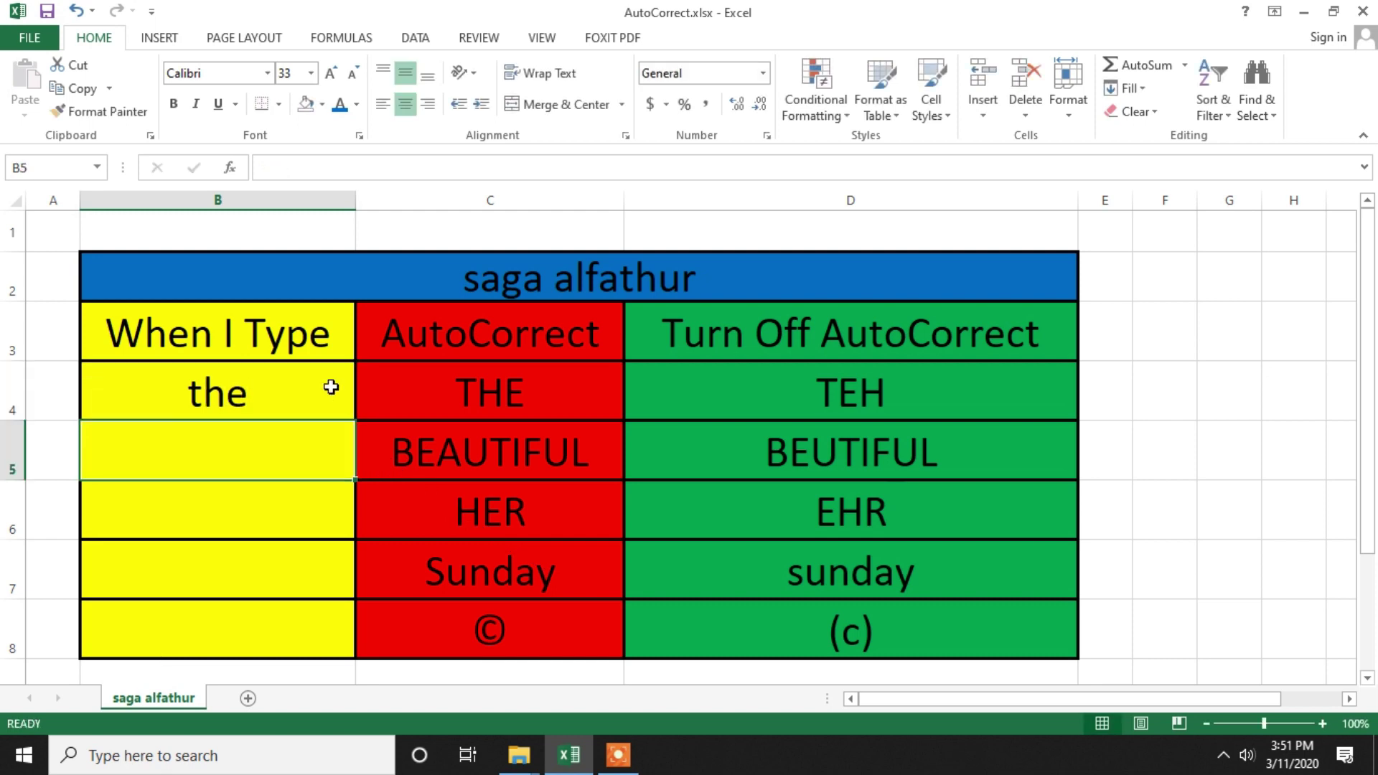
left_click(331, 387)
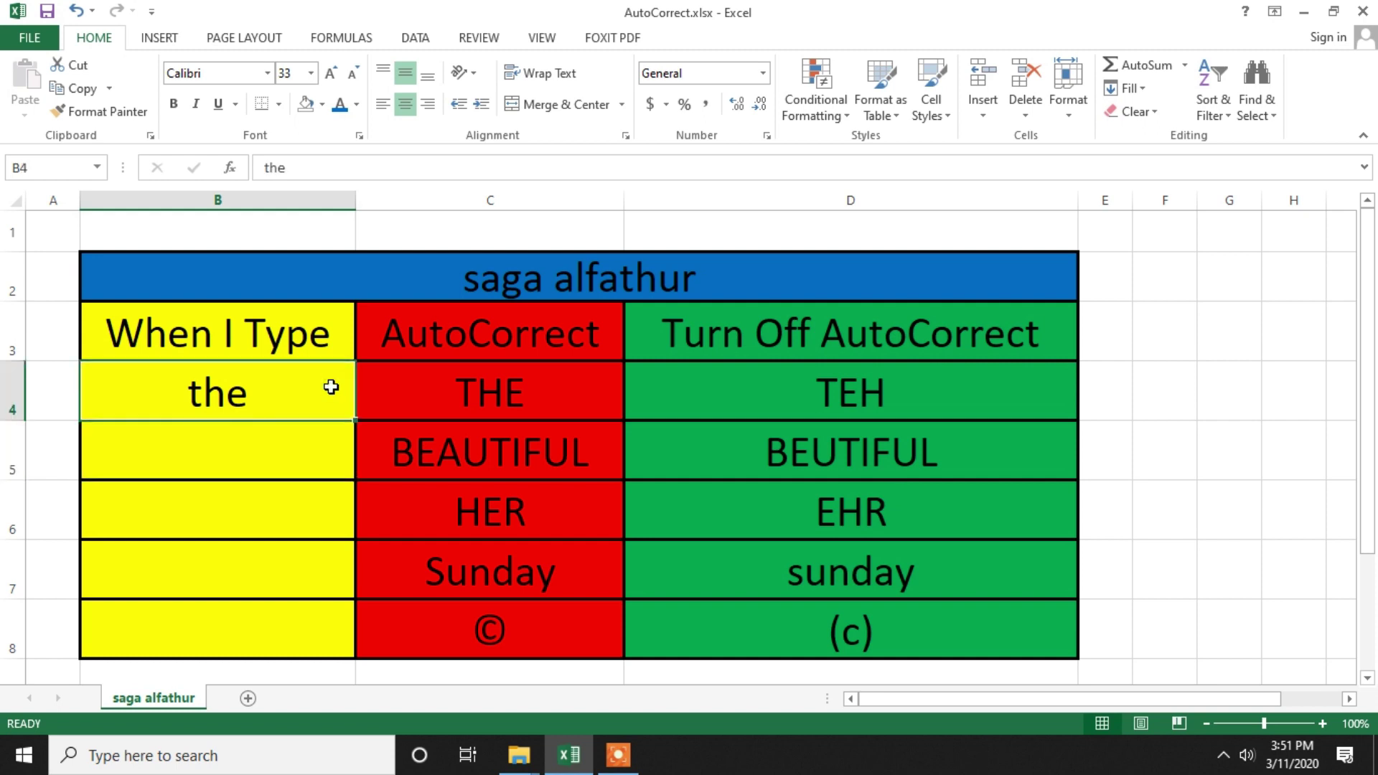
type("TEH")
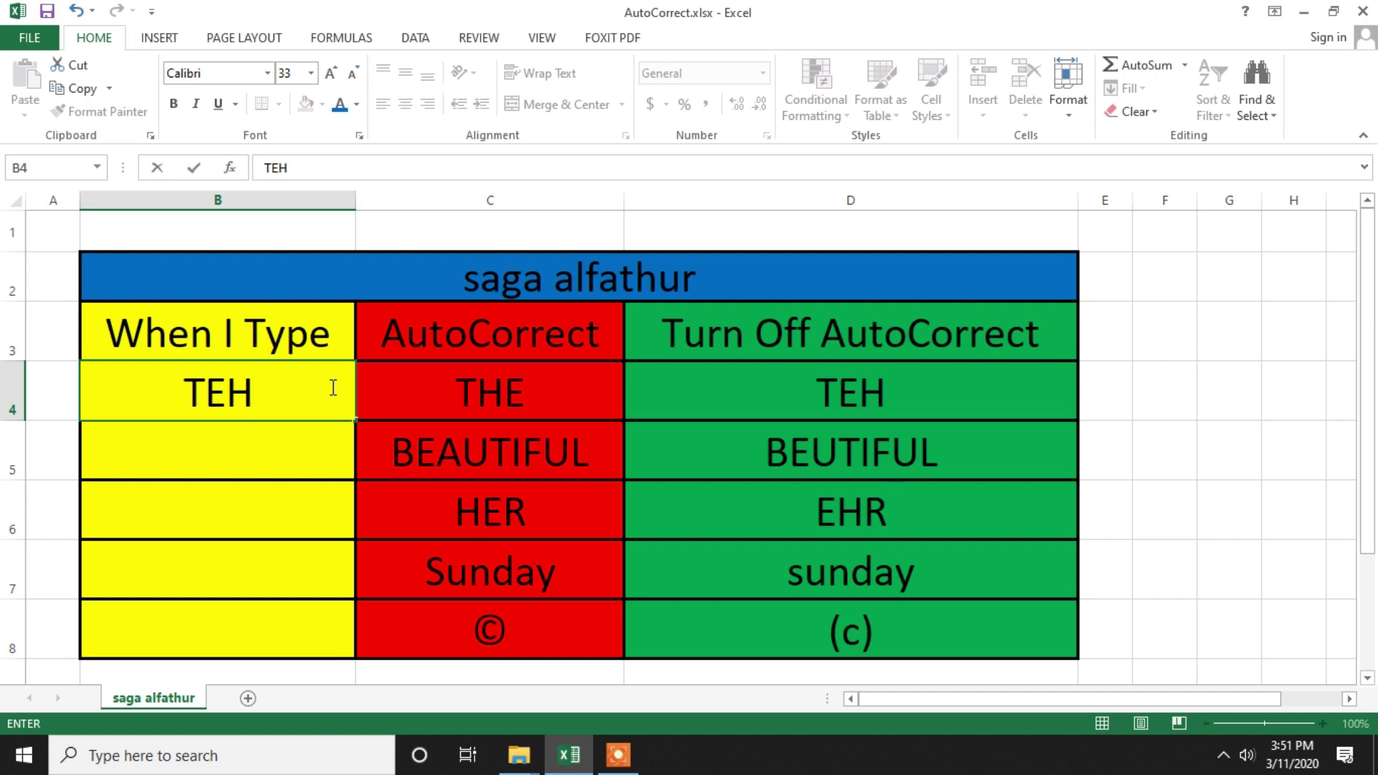
key("Return")
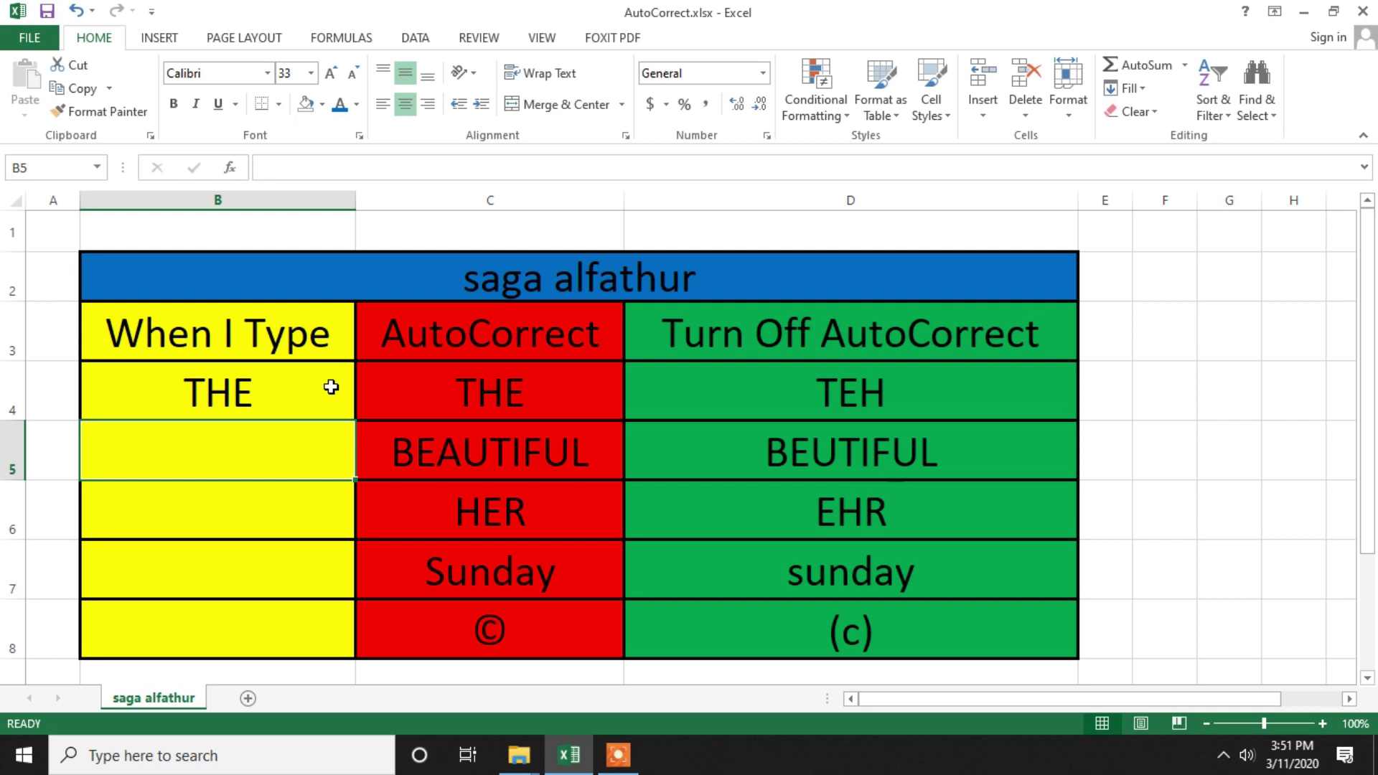
left_click(341, 394)
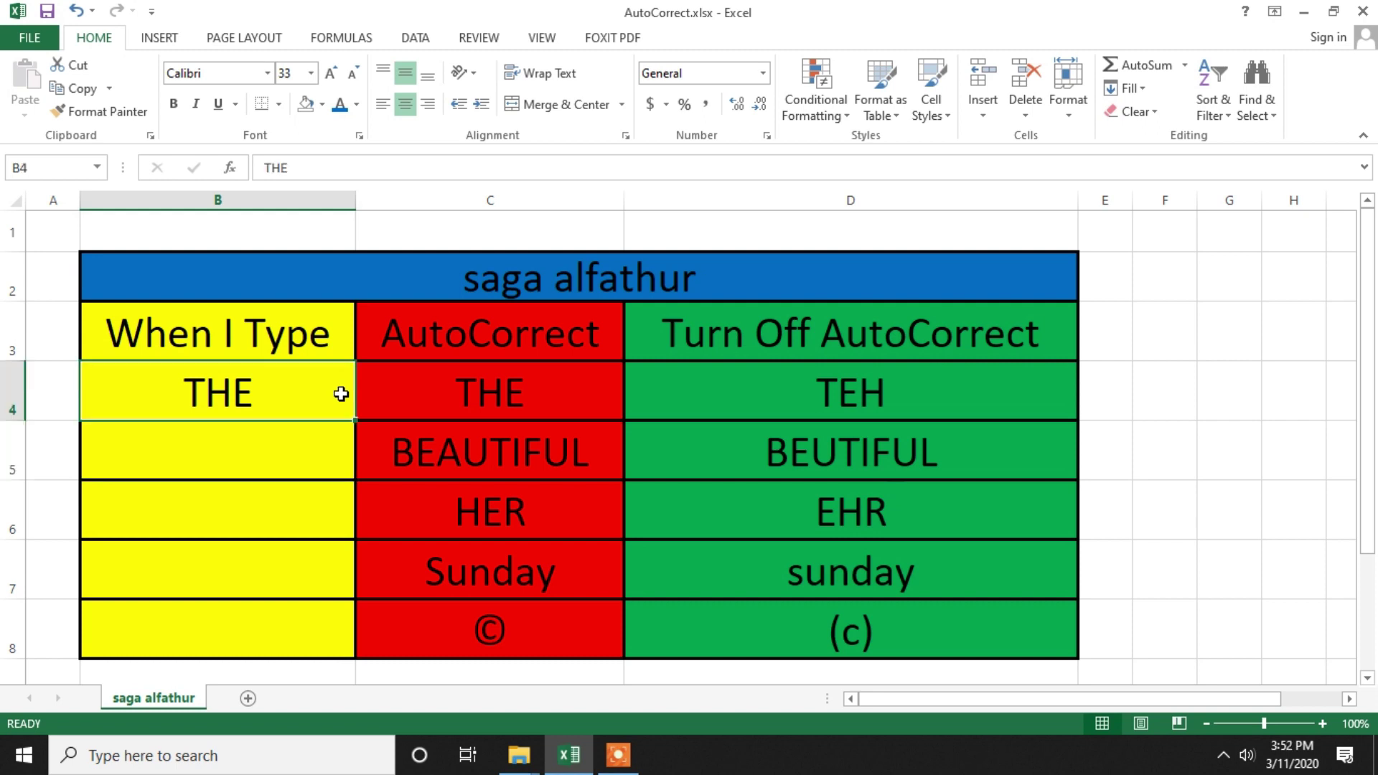
Step: Enter 'beutiful' and then 'BEUTIFUL' in B5, auto-corrected to 'beautiful' and 'BEAUTIFUL'
left_click(338, 443)
type("b")
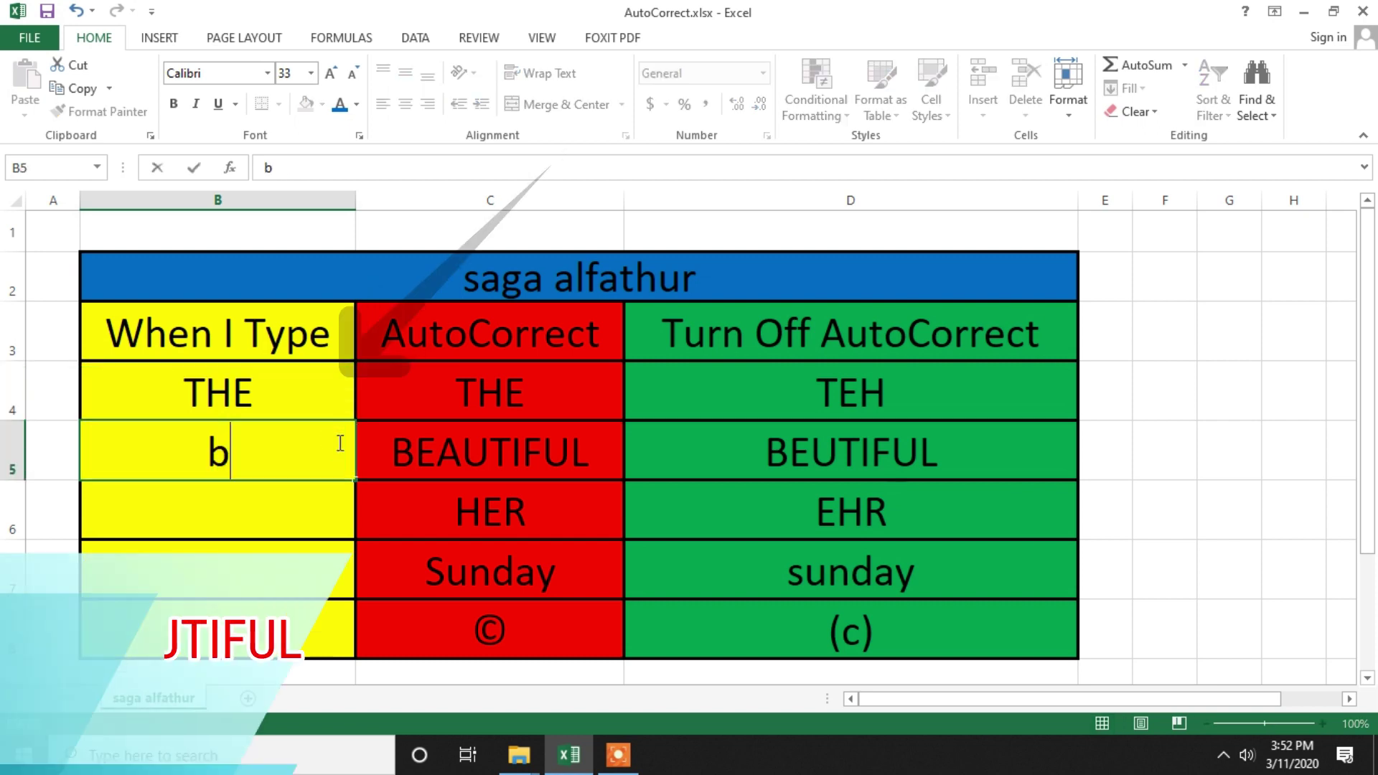
type("e")
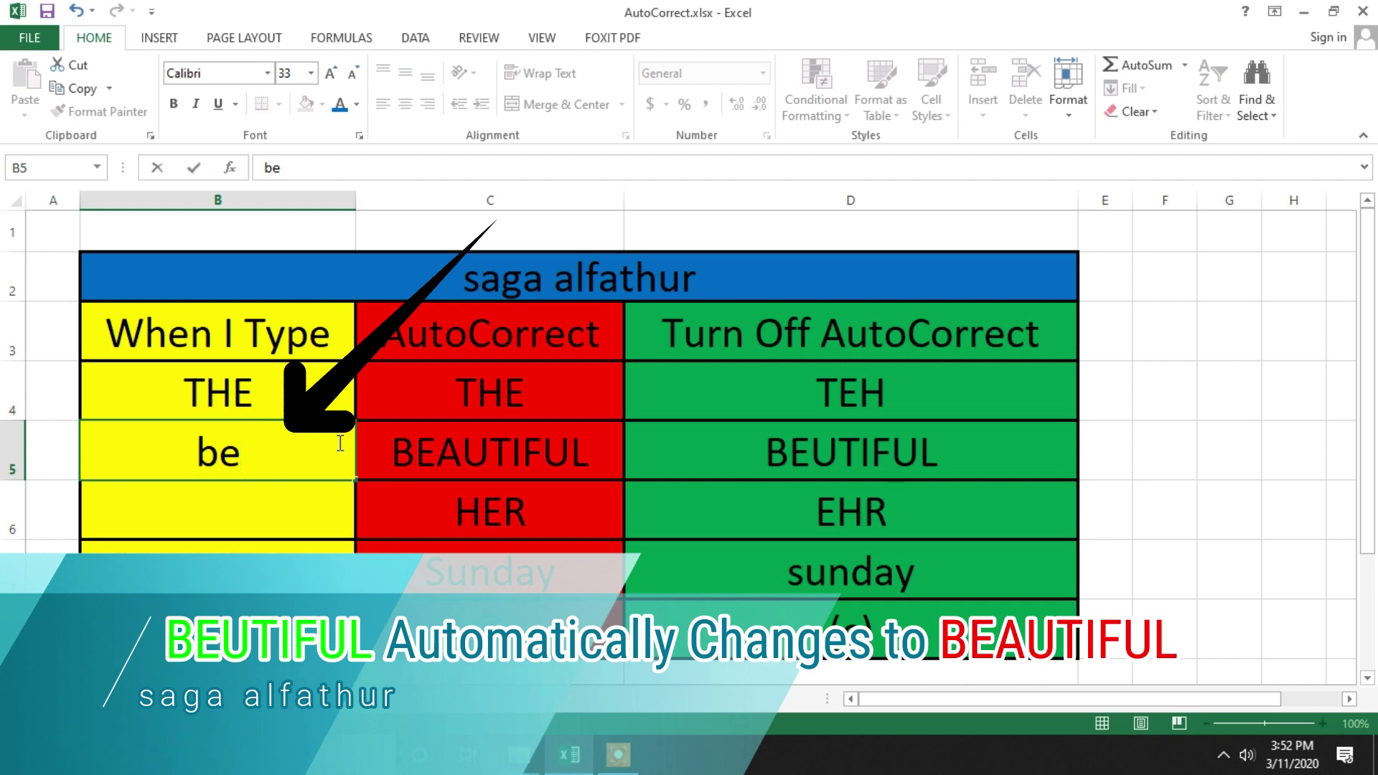
type("utifu")
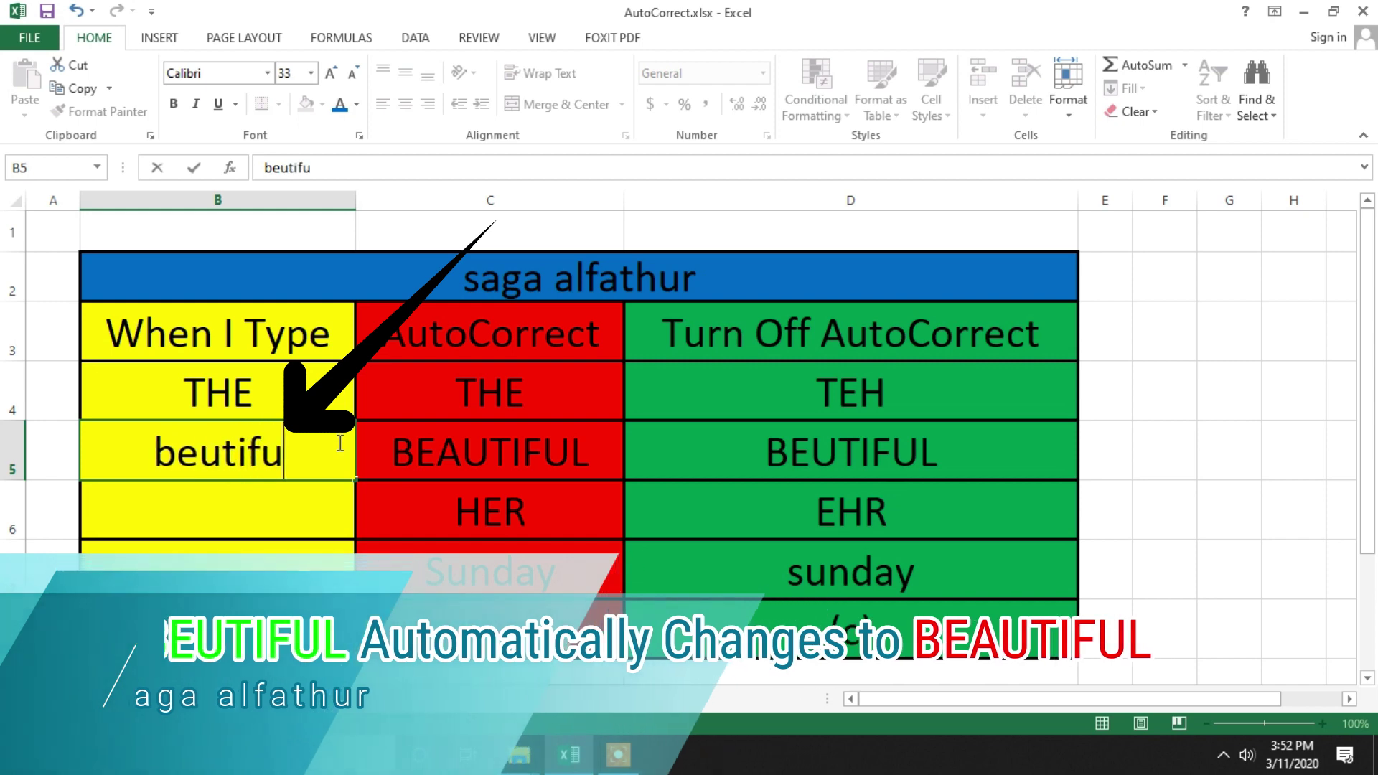
type("l")
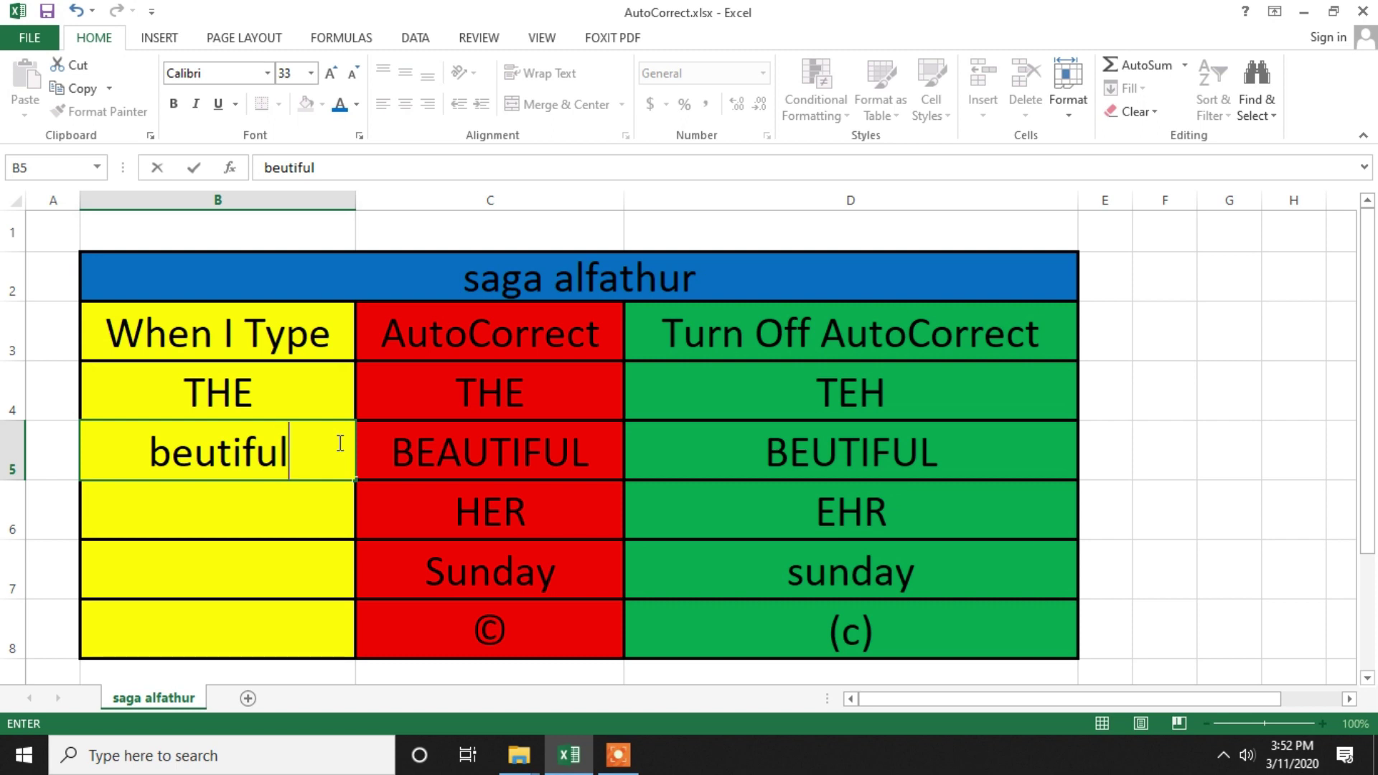
key("Return")
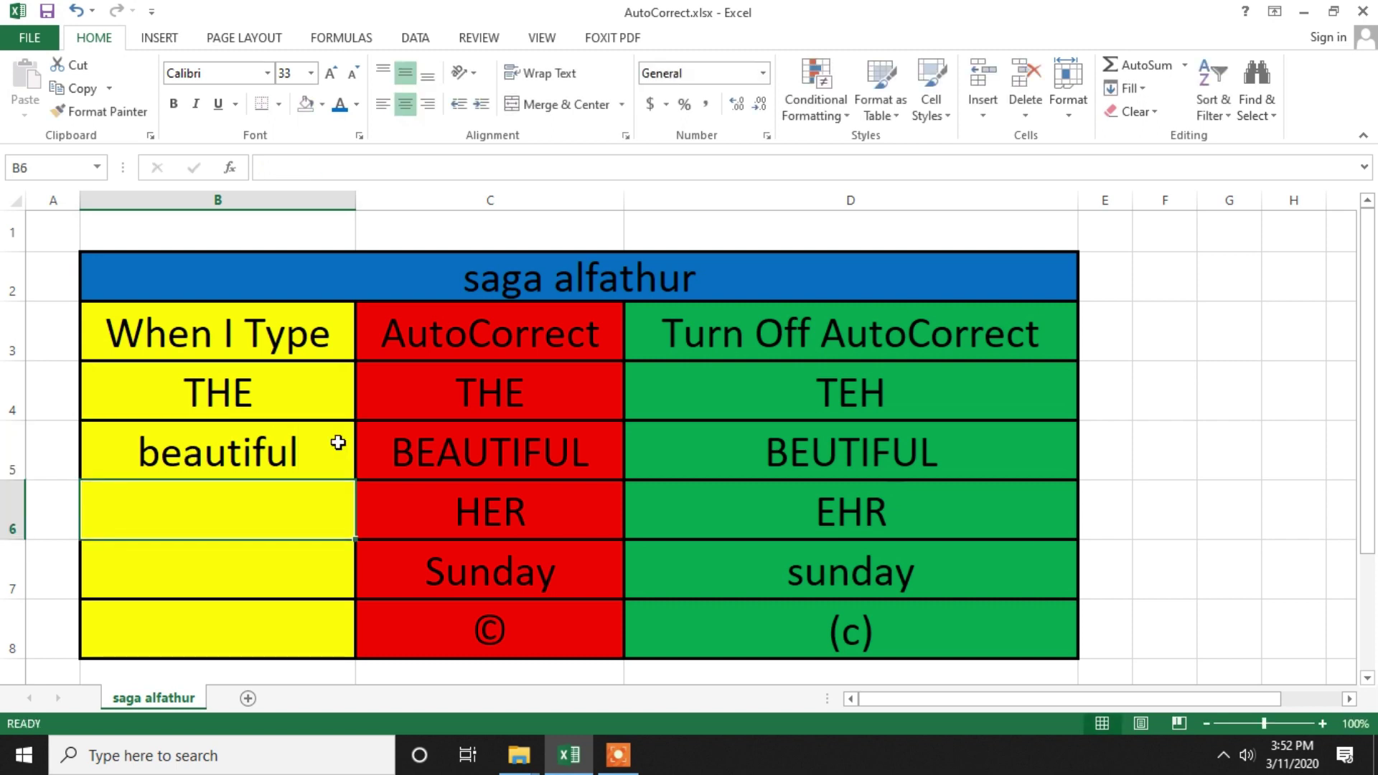
left_click(338, 443)
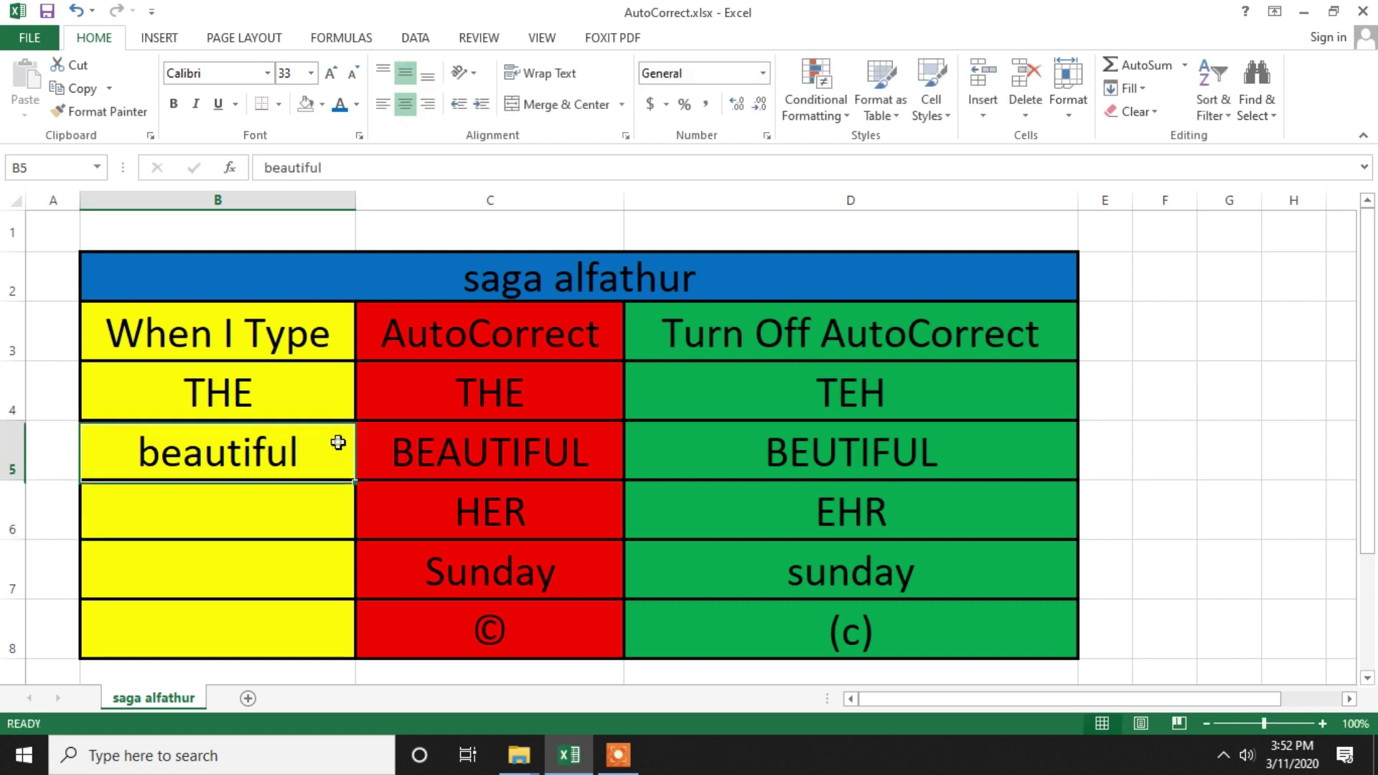
type("B")
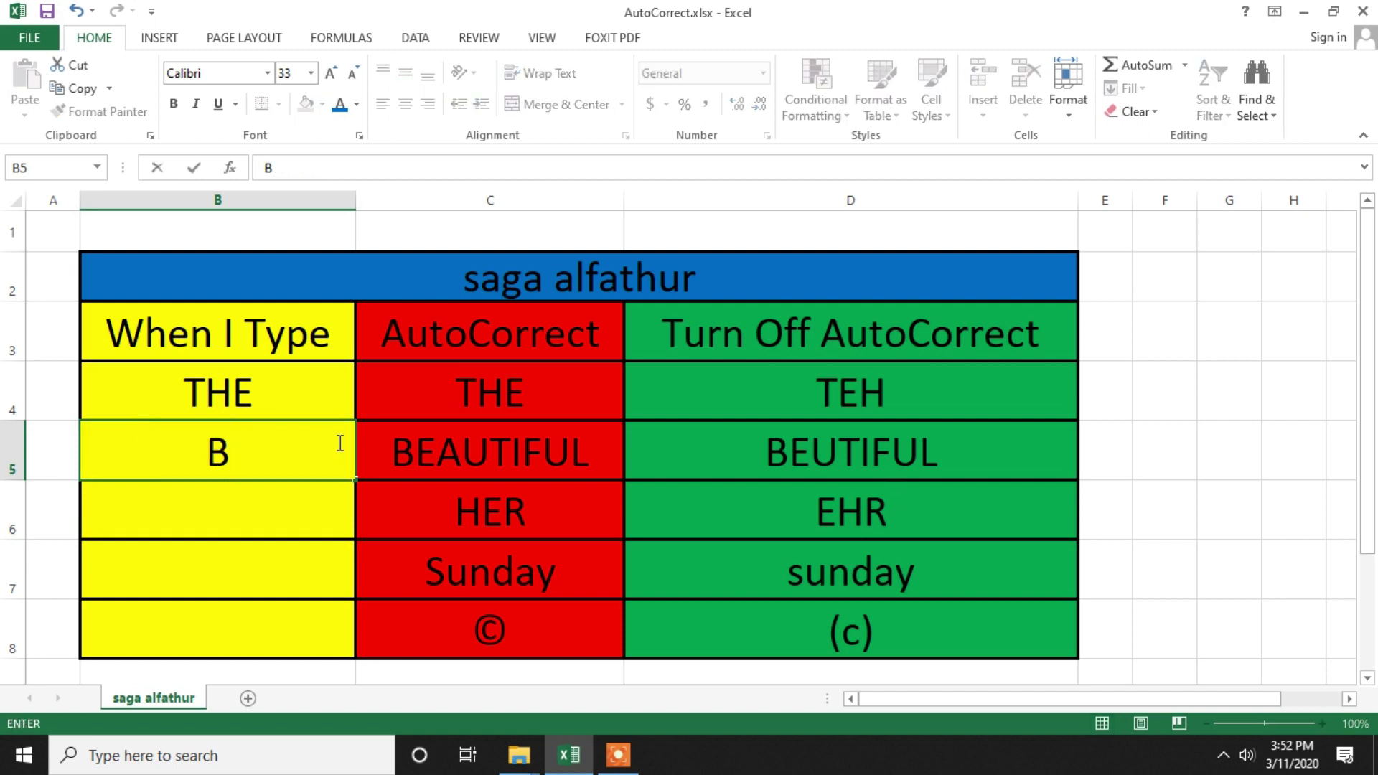
type("EU")
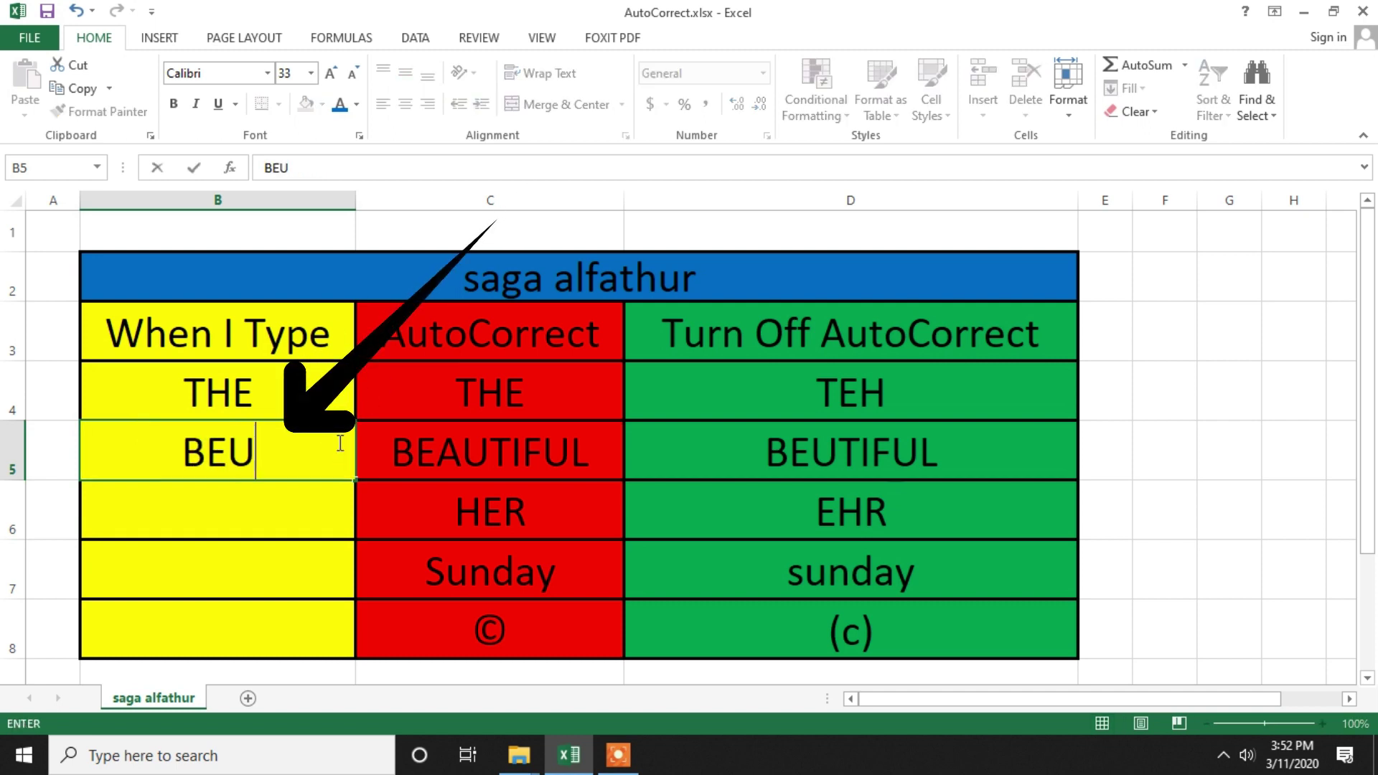
type("TIFU")
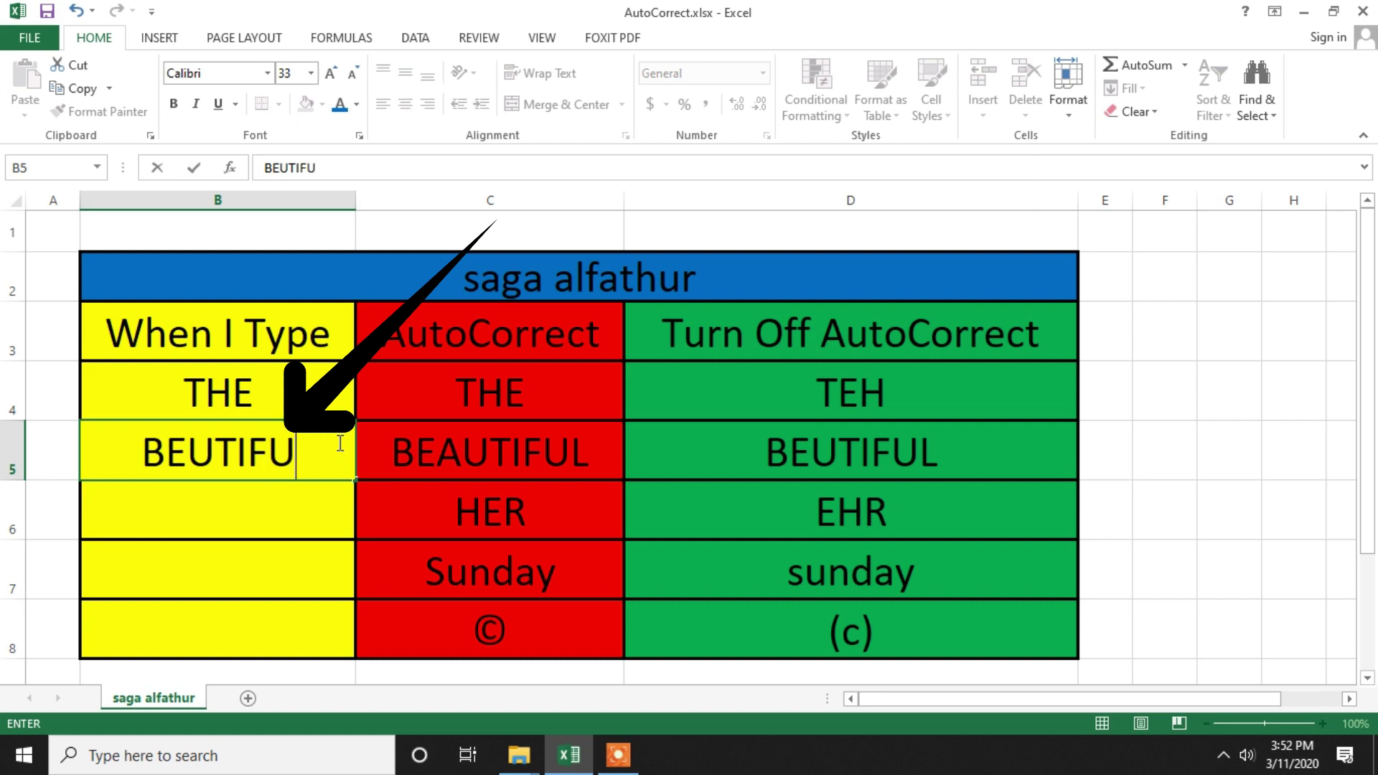
type("L")
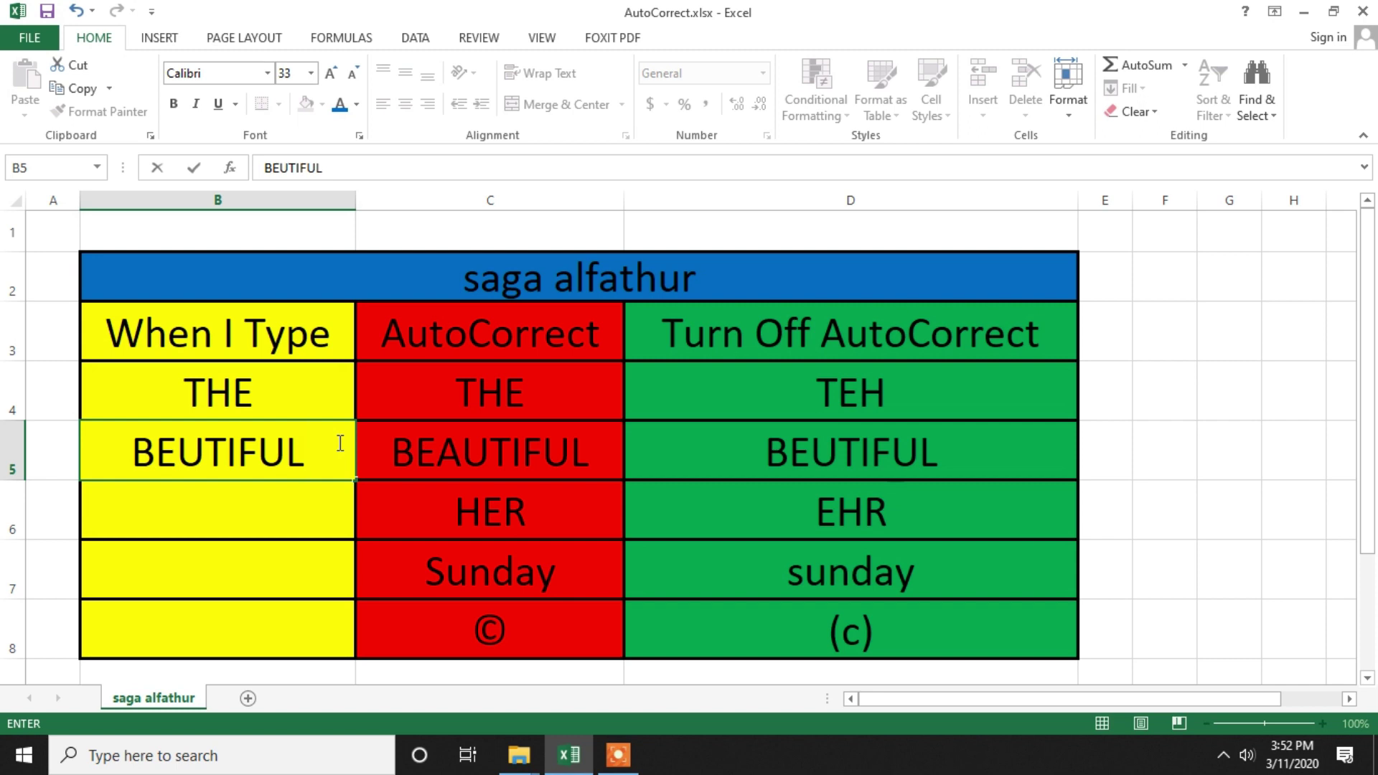
key("Return")
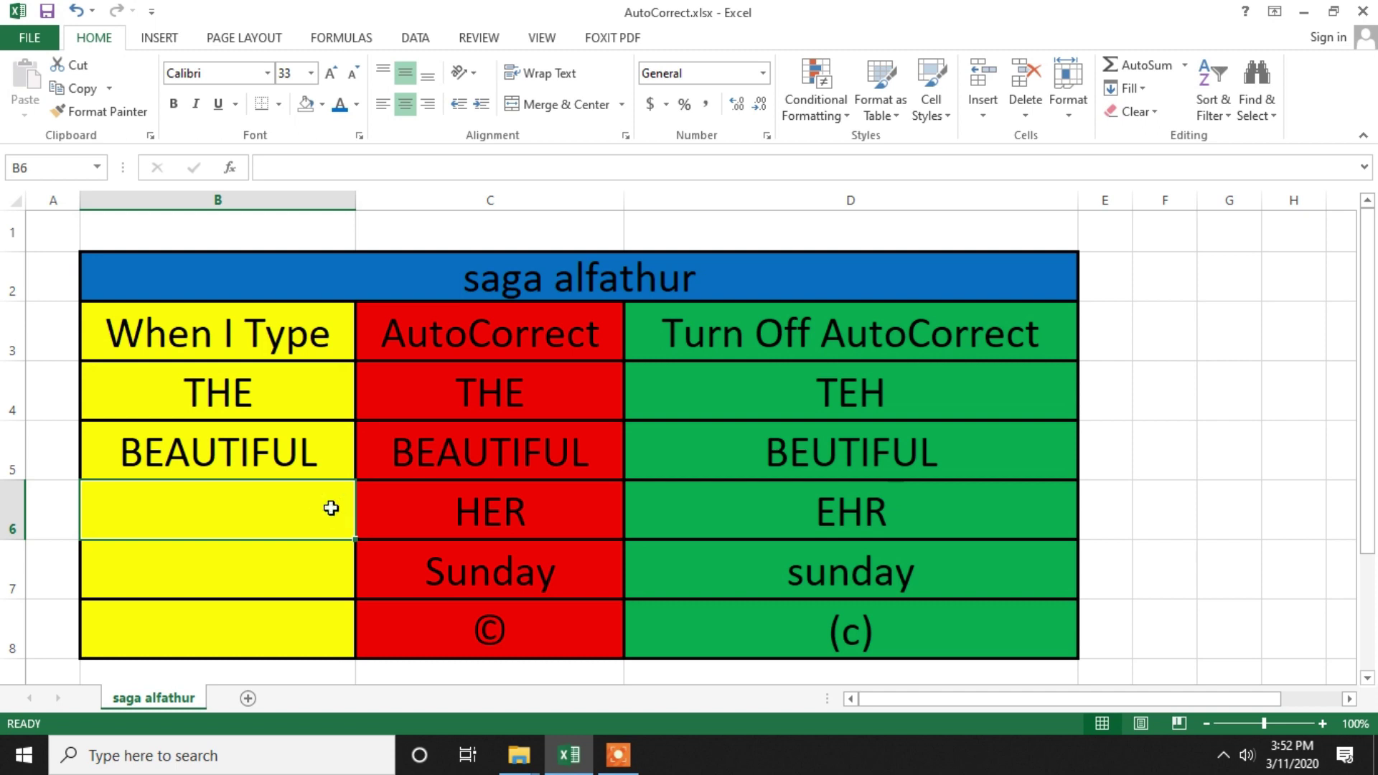
Step: Enter 'ehr' and then 'EHR' in B6, auto-corrected to 'her' and 'HER'
type("ehr")
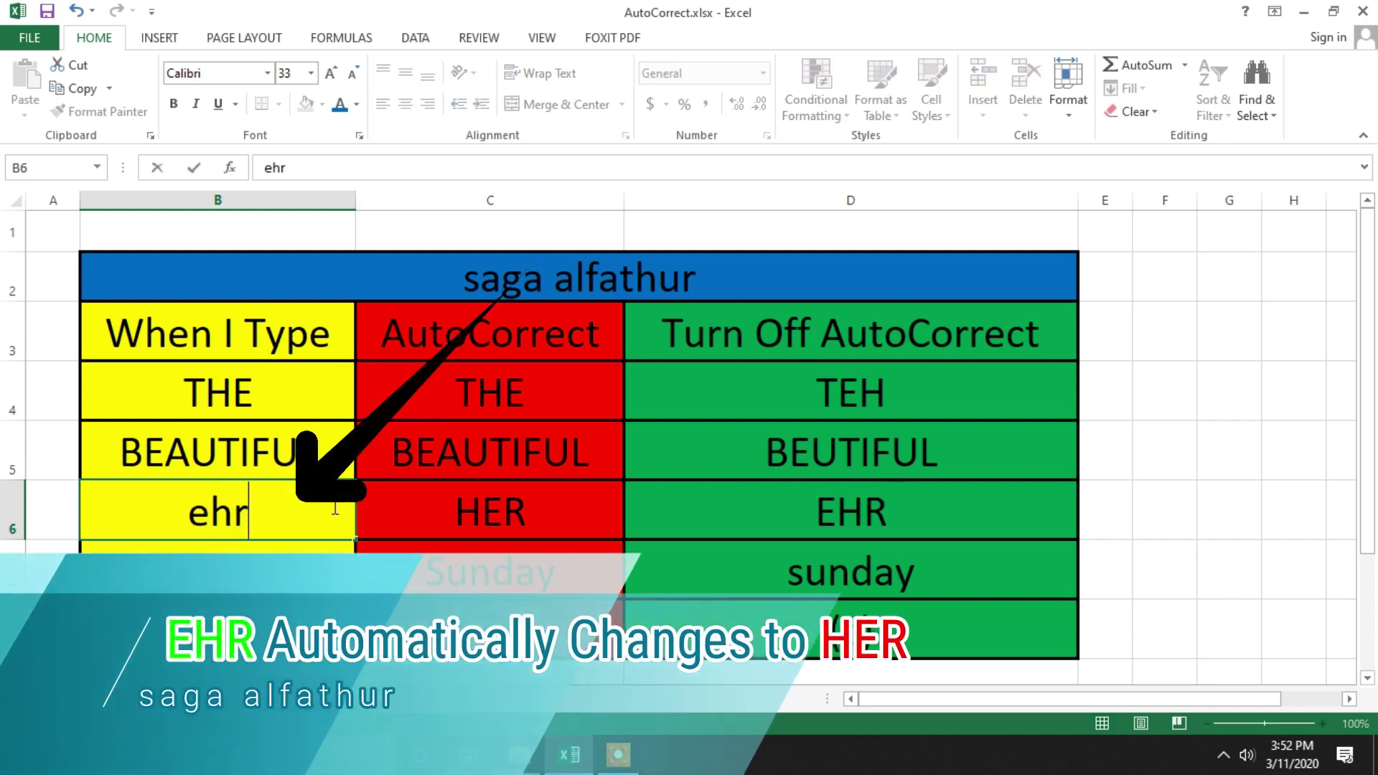
key("Return")
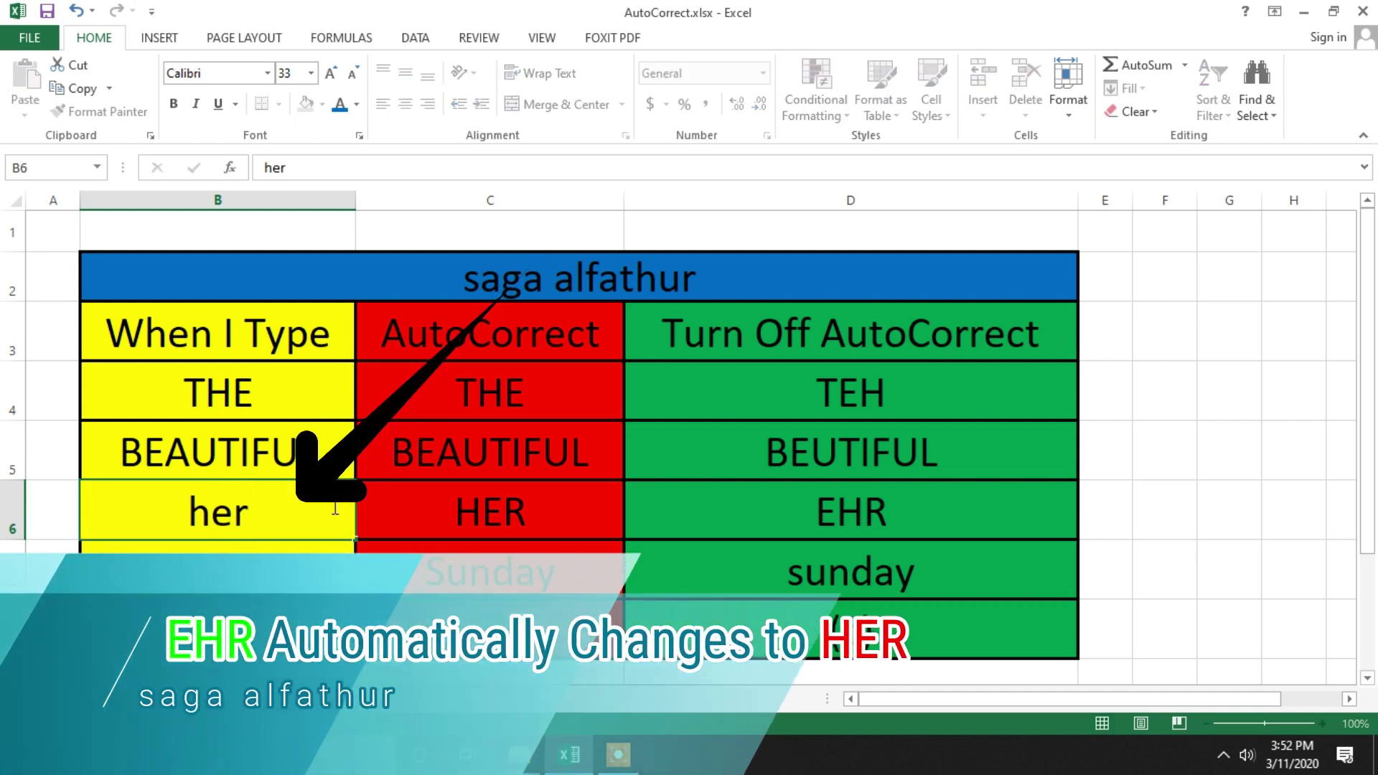
left_click(333, 507)
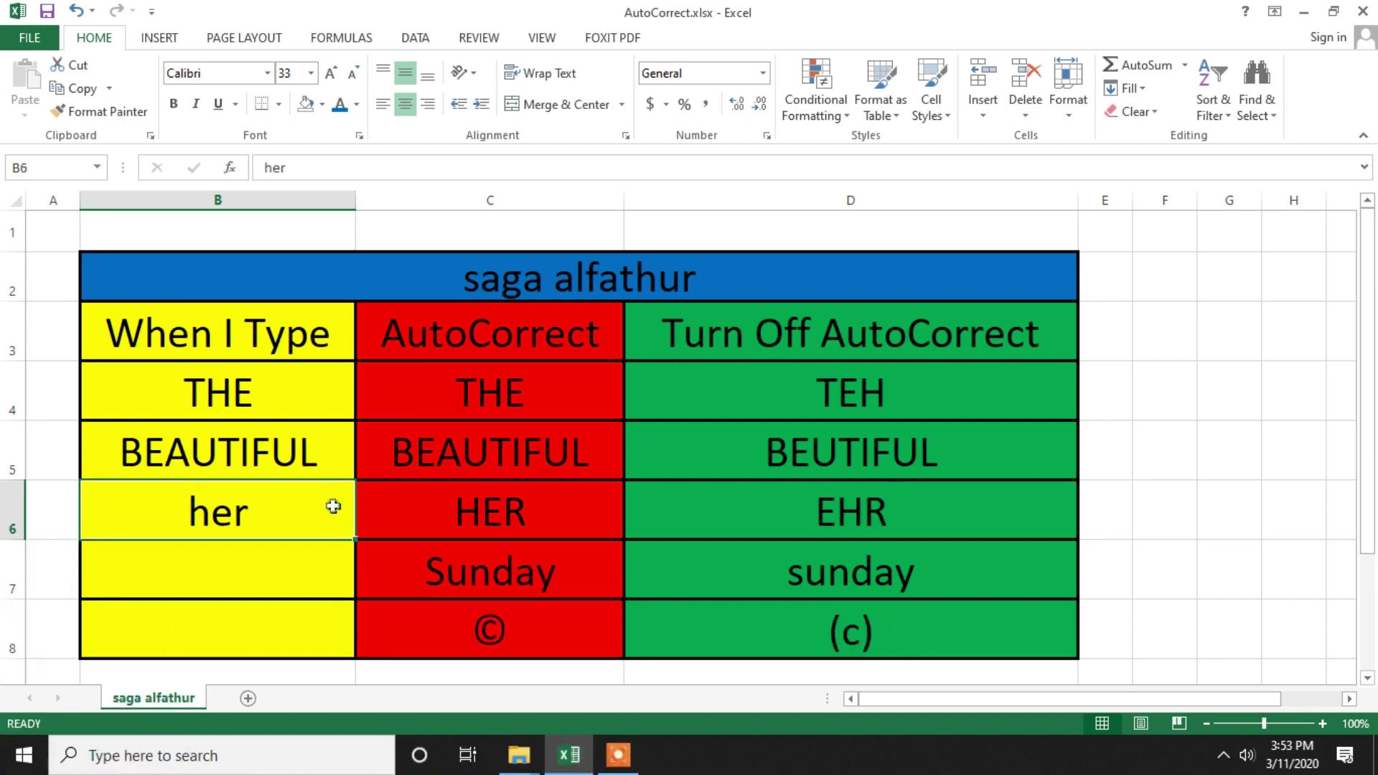
type("E")
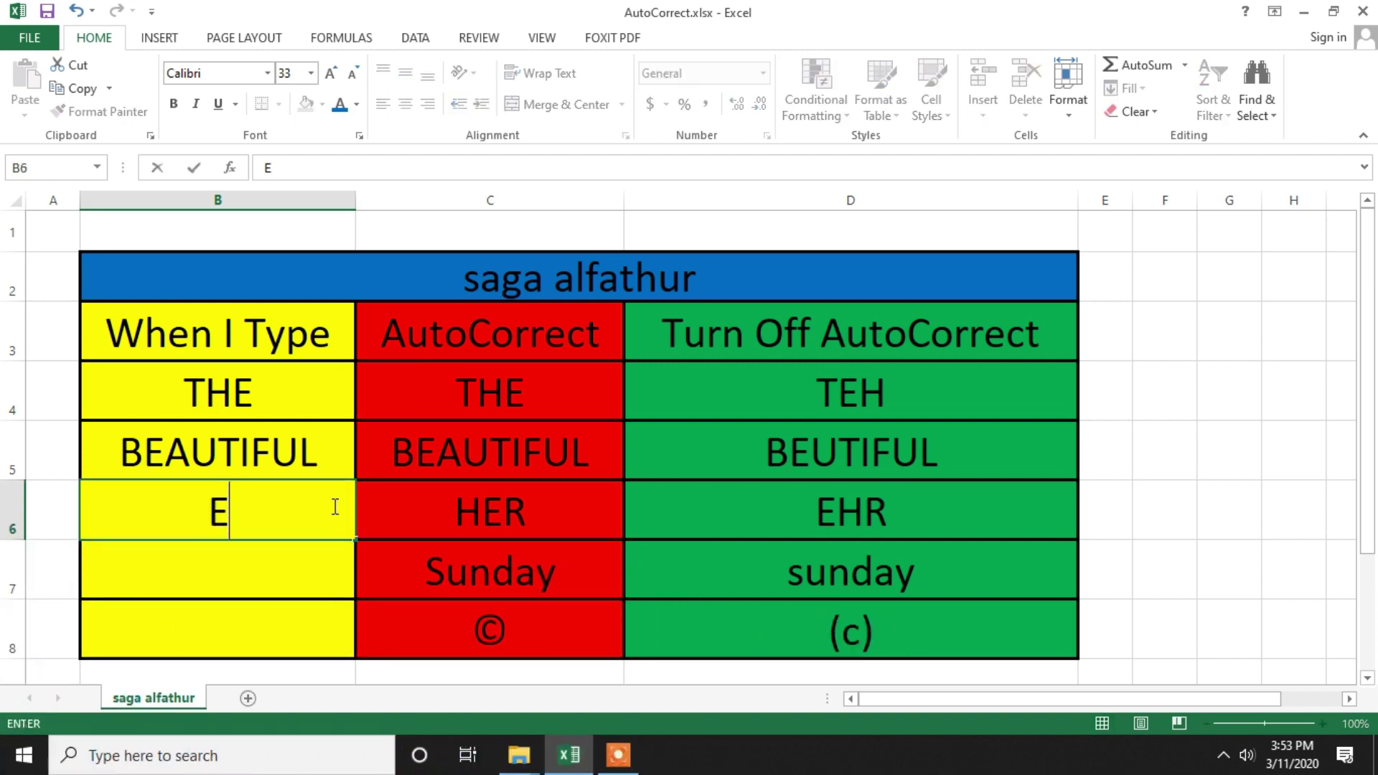
type("HR")
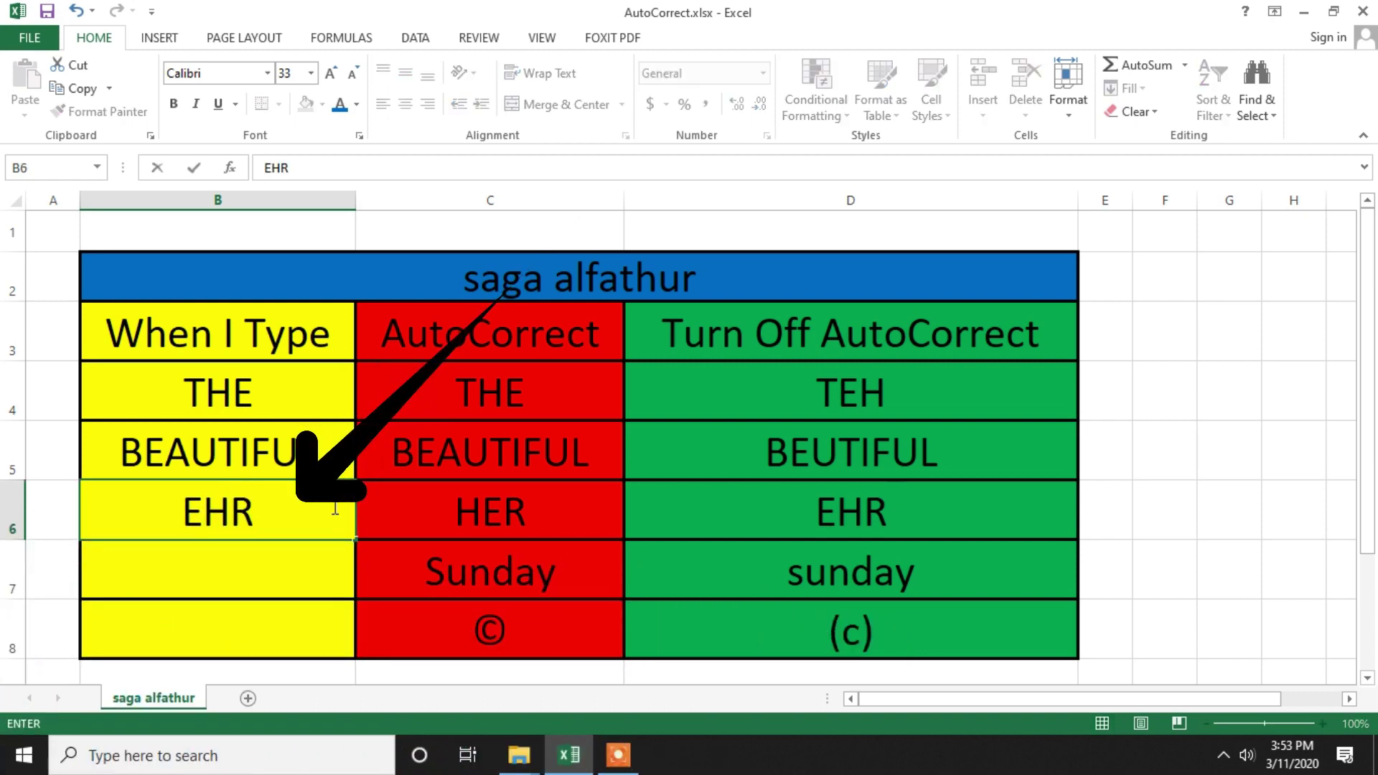
key("Return")
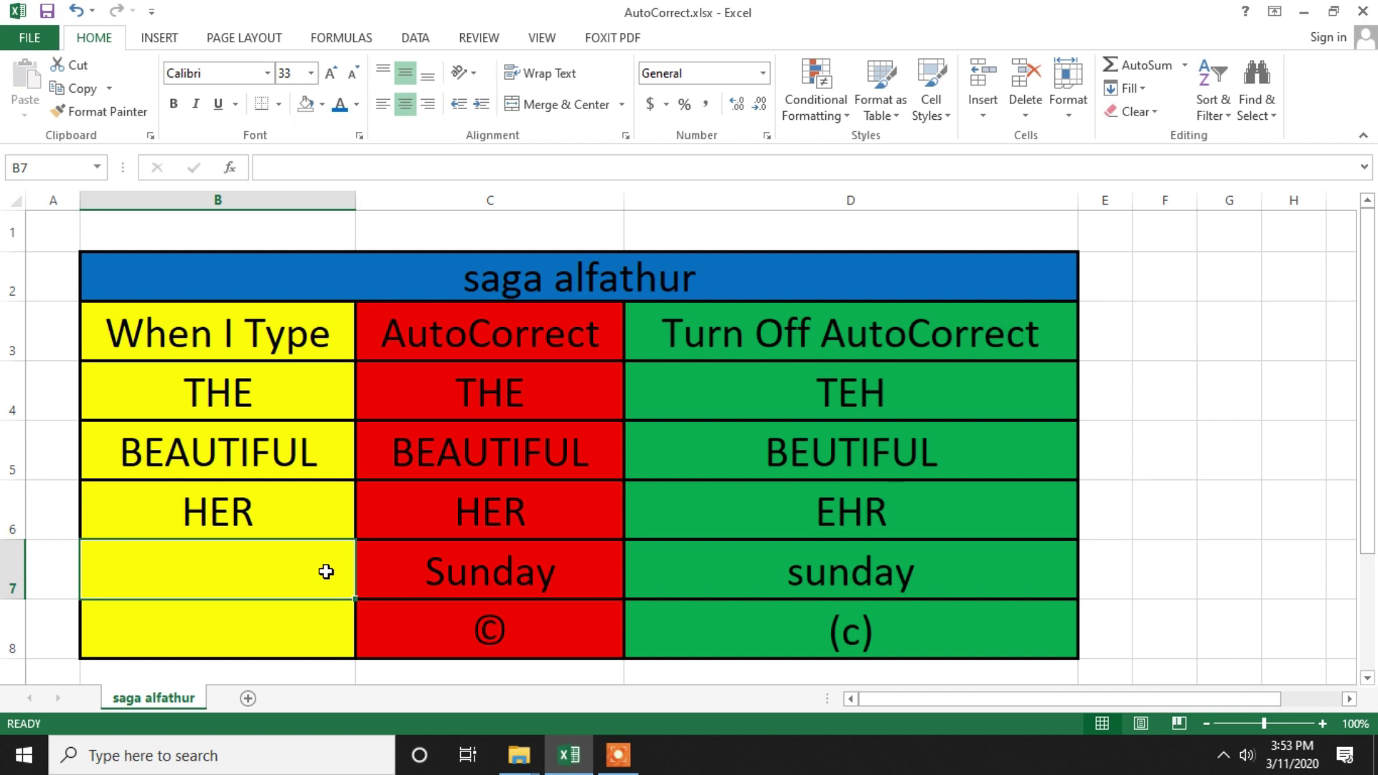
Step: Enter 'sunday' in B7 and '(c)' in B8, auto-corrected to 'Sunday' and '©'
type("sunda")
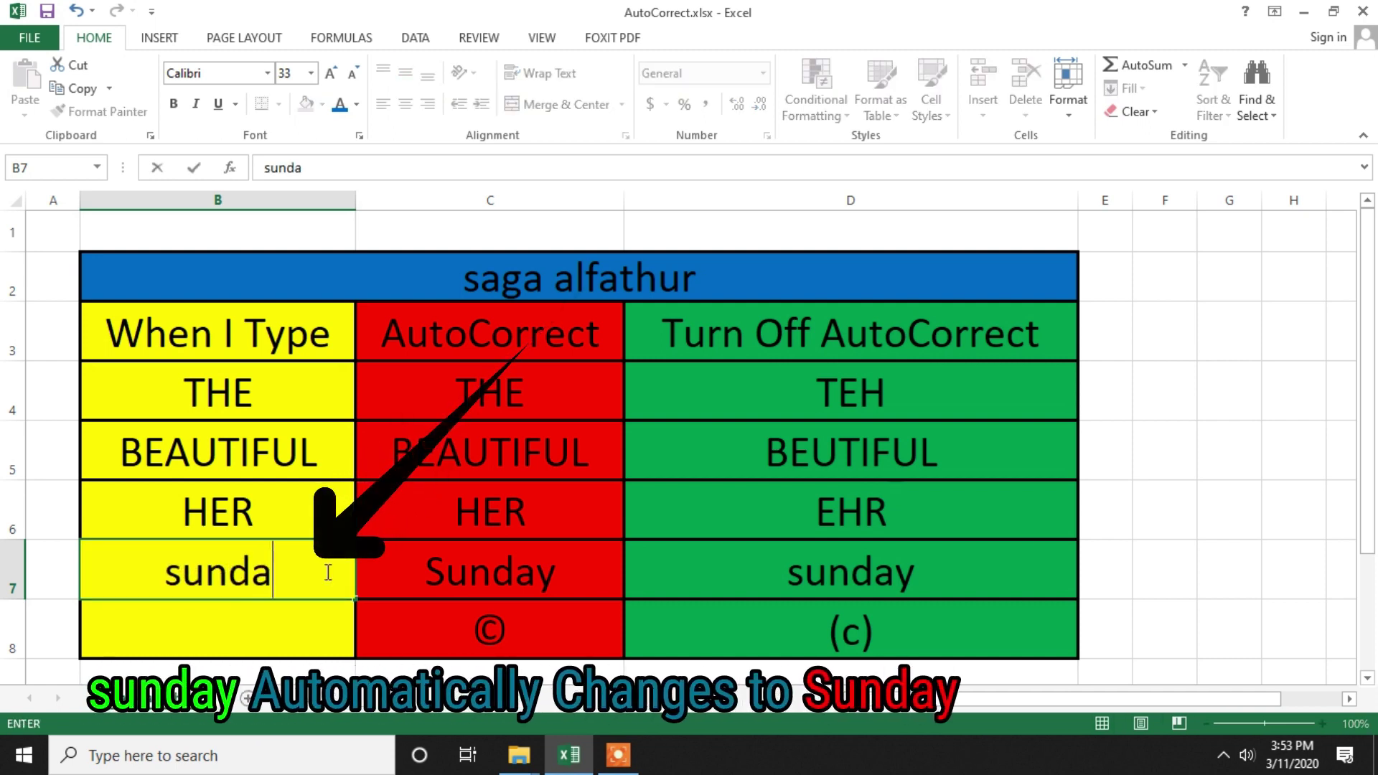
type("y")
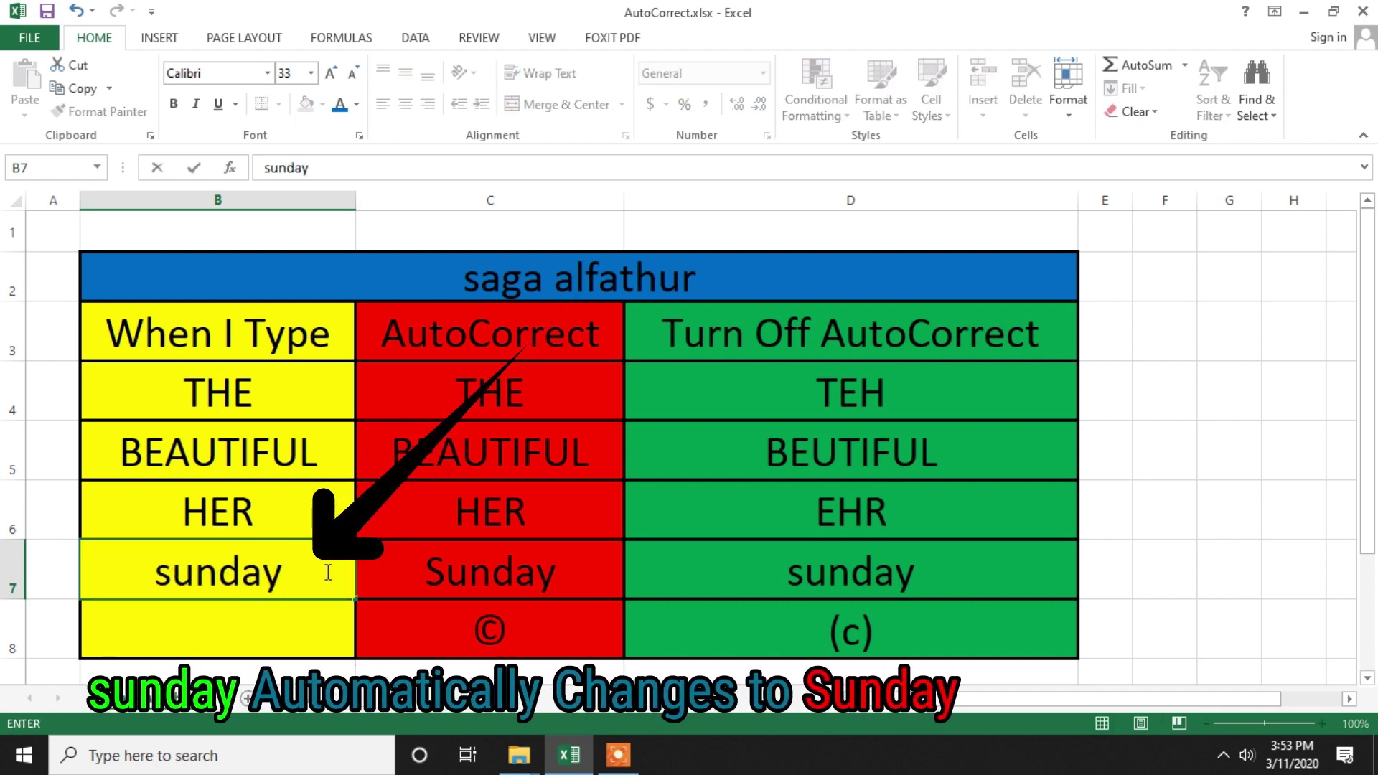
key("ctrl+Return")
key("Return")
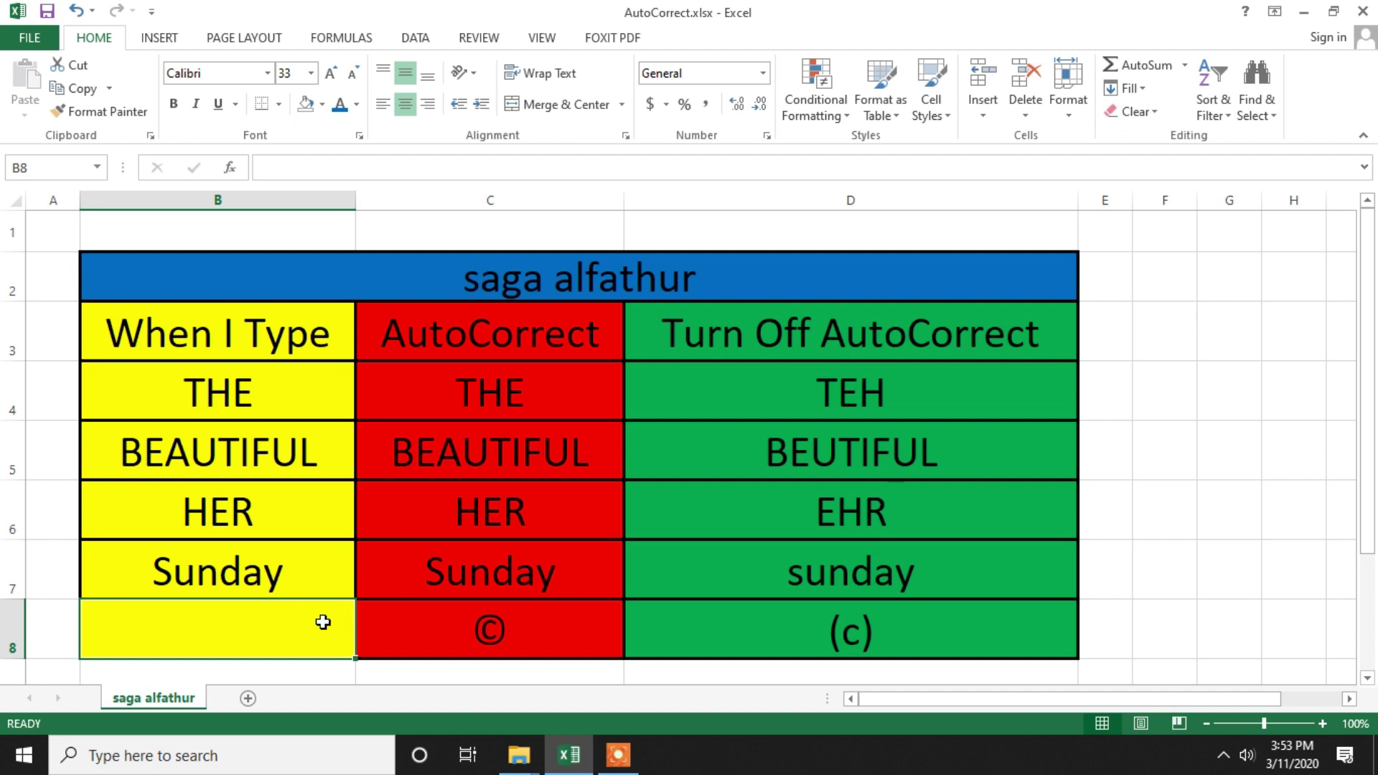
type("(")
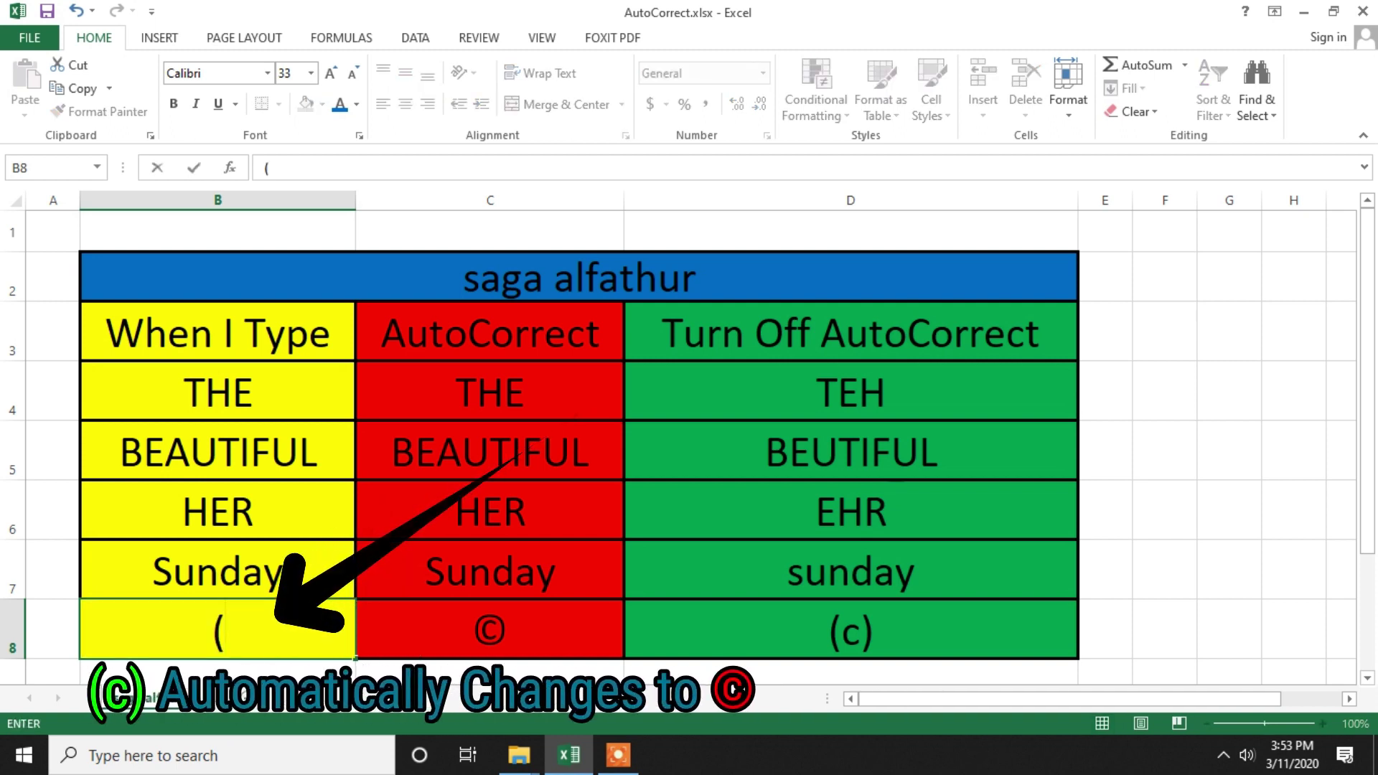
type("c)")
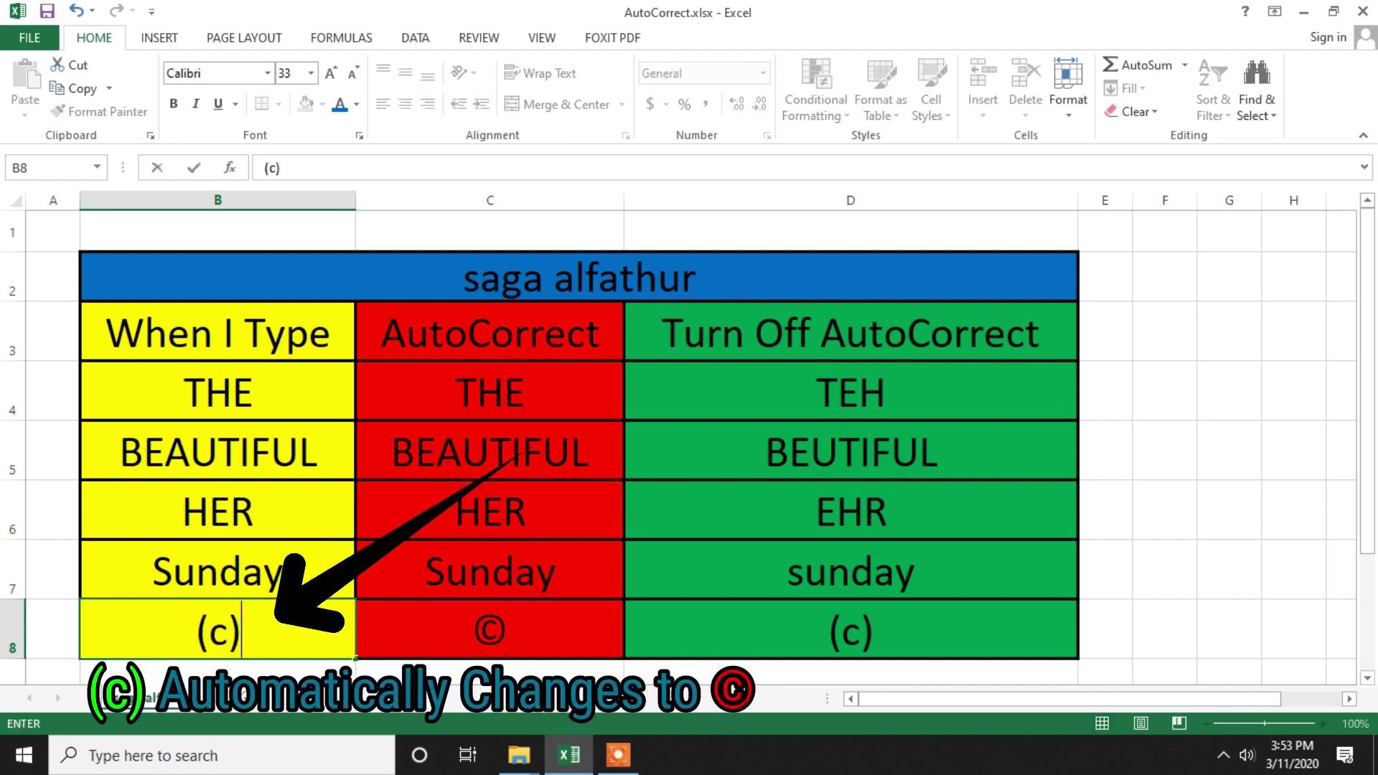
key("Up")
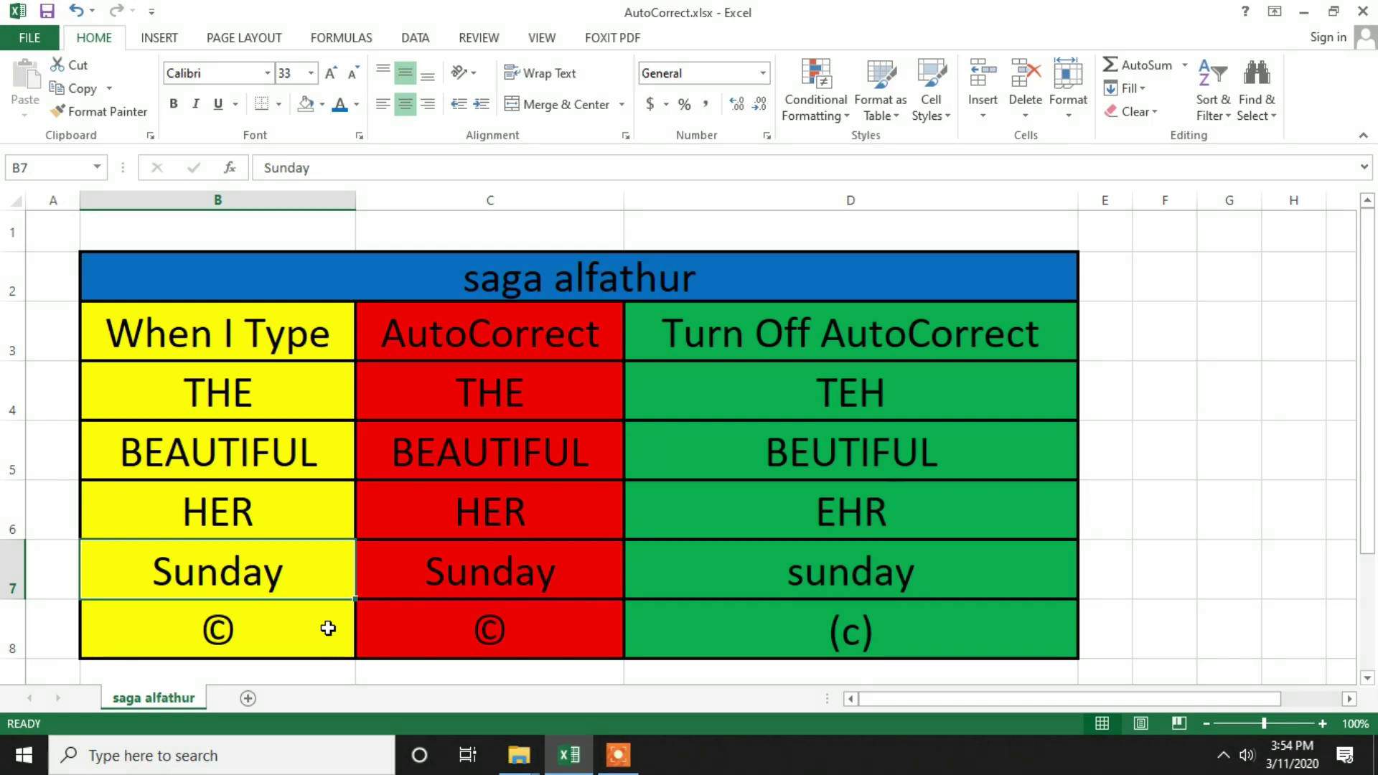
Step: Clear B4:B8, then enter 'TEH' in B4 with the text highlighted so it stays uncorrected
left_click_drag(244, 393, 239, 639)
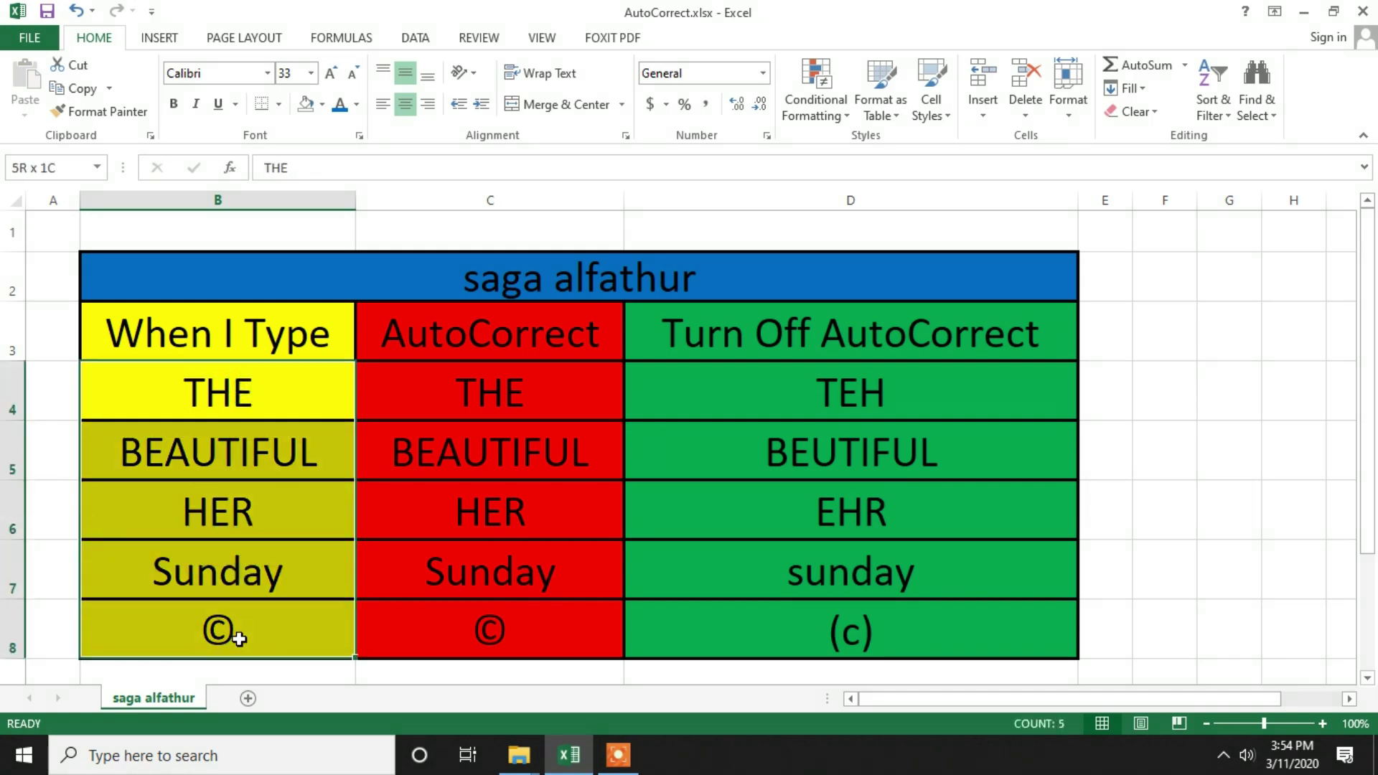
key("Delete")
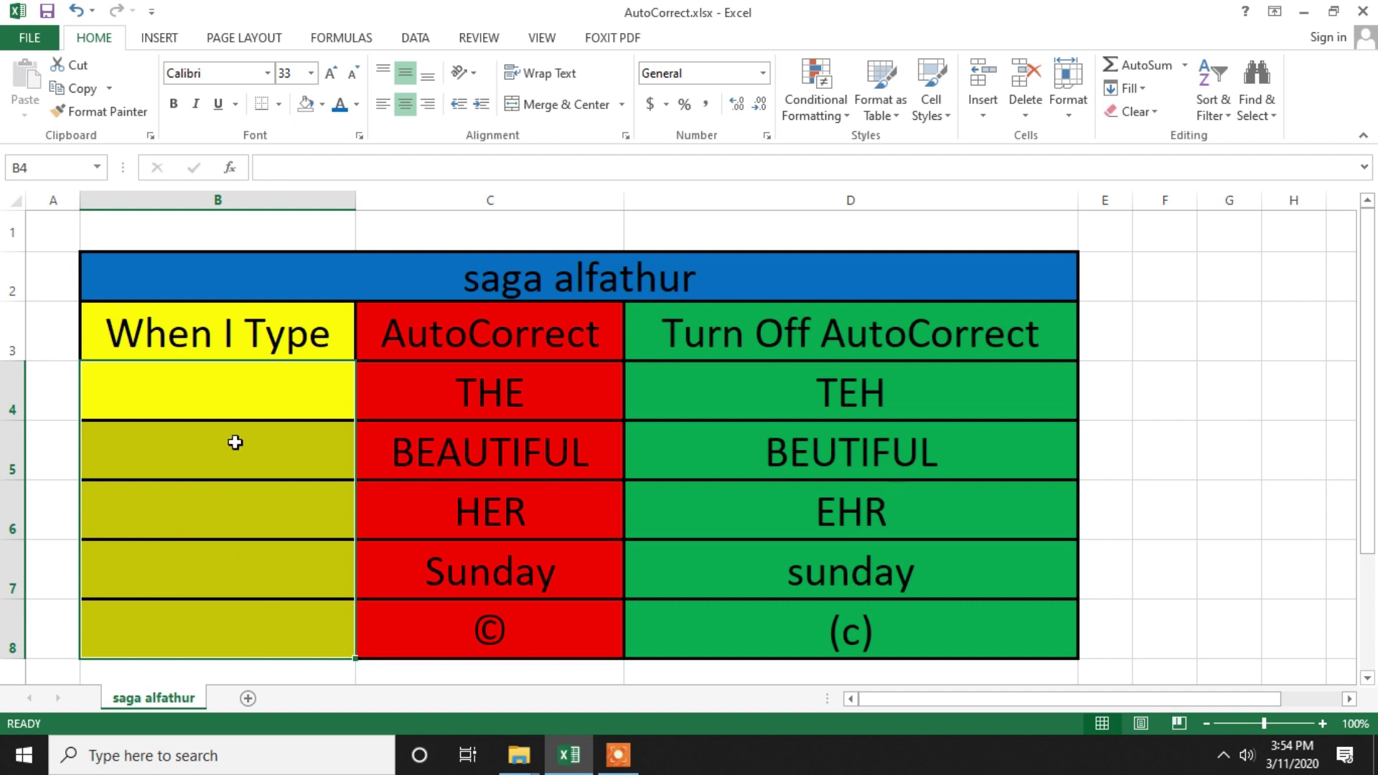
left_click(242, 395)
type("TE")
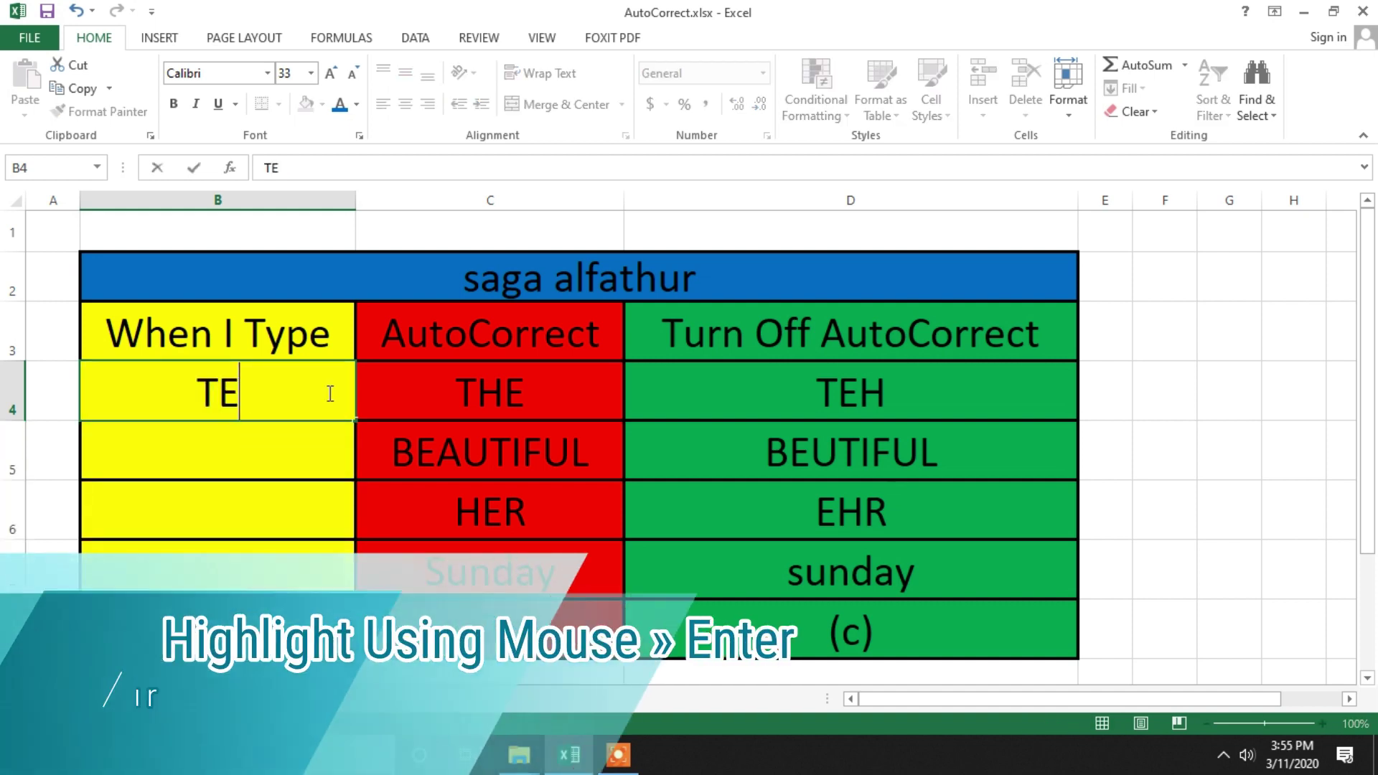
type("H")
left_click_drag(330, 393, 192, 398)
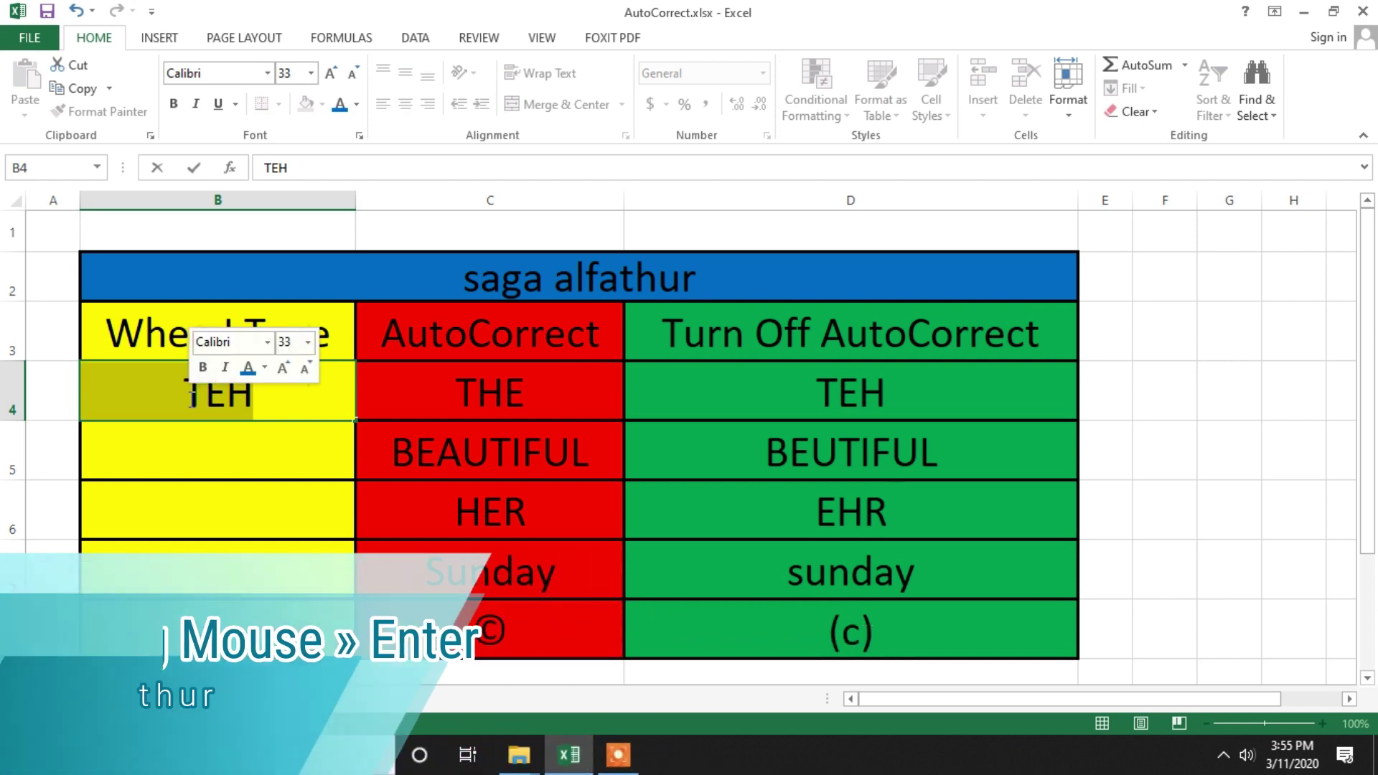
key("Return")
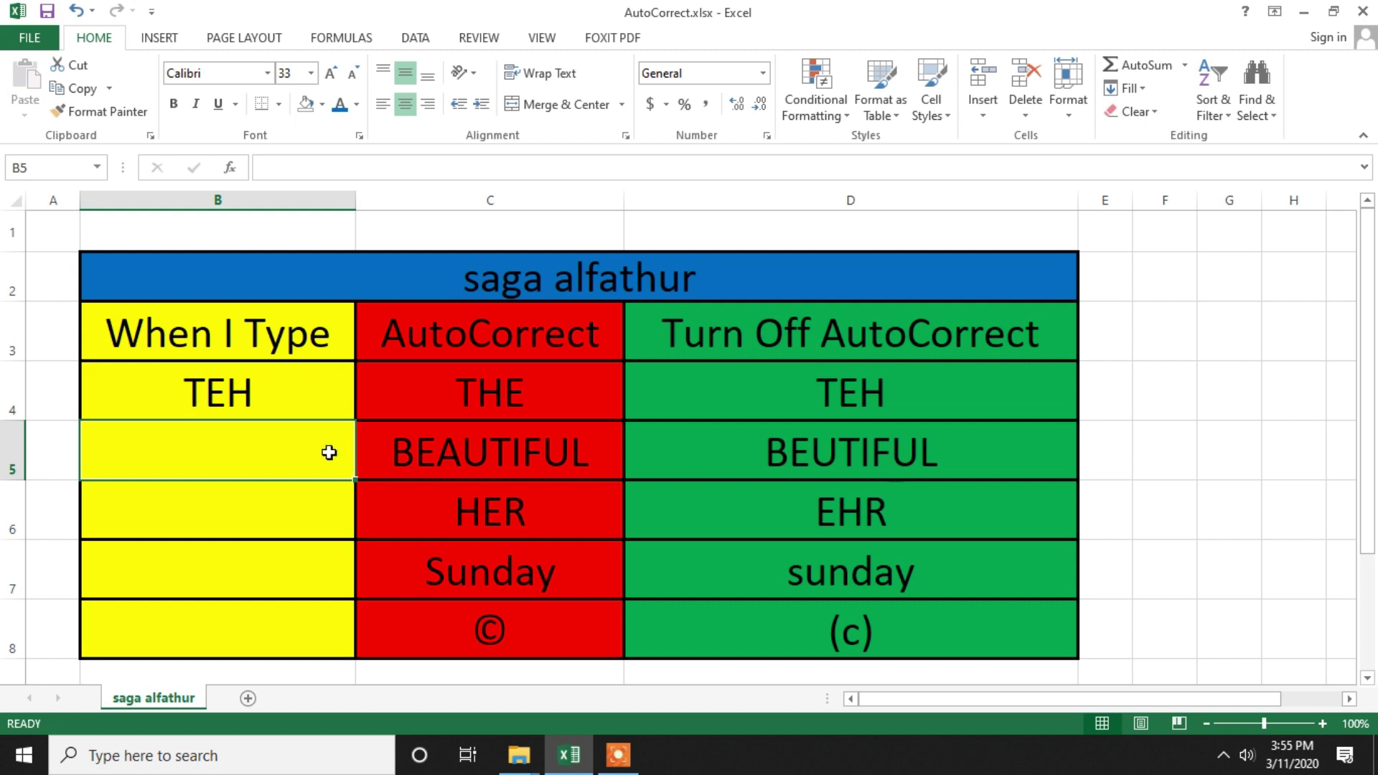
Step: Enter 'BEUTIFUL' in B5 and 'EHR' in B6, highlighting each so neither is corrected
type("B")
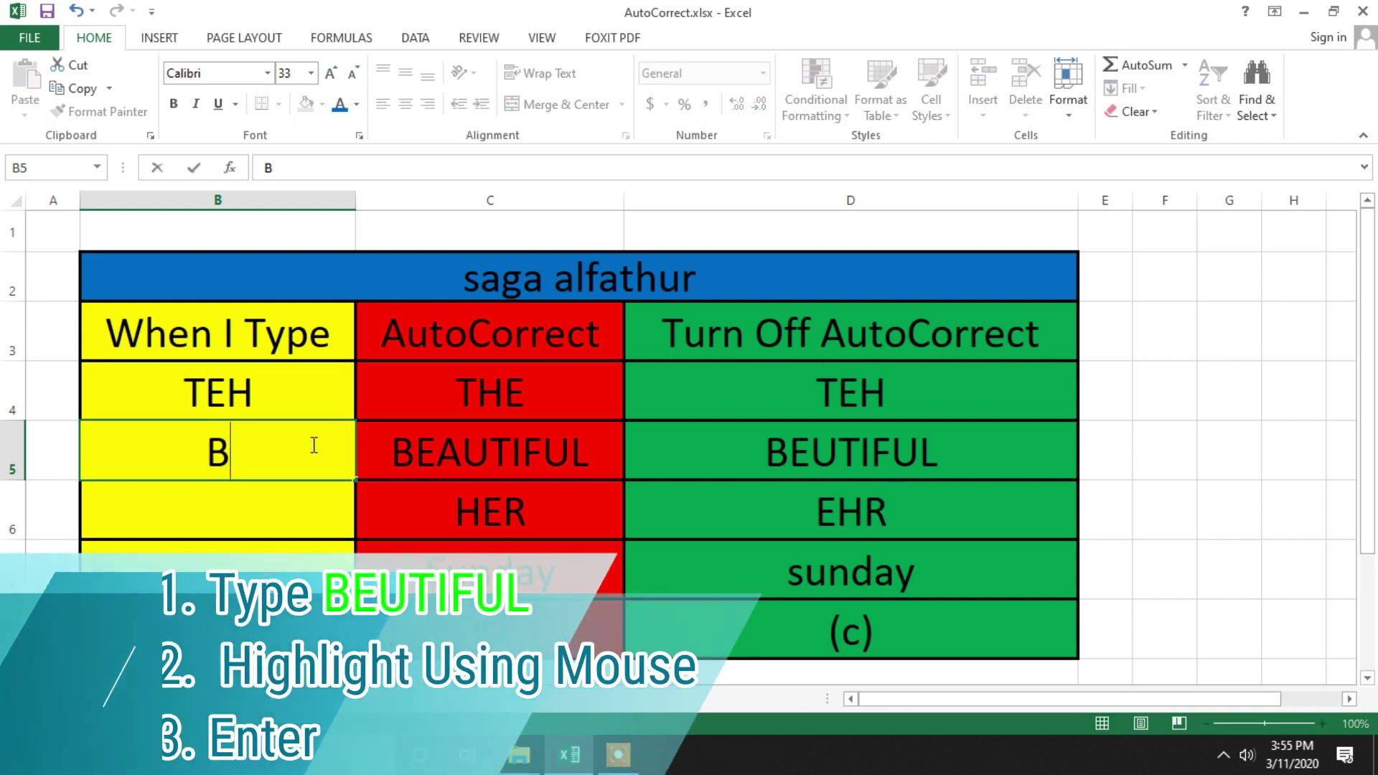
type("EU")
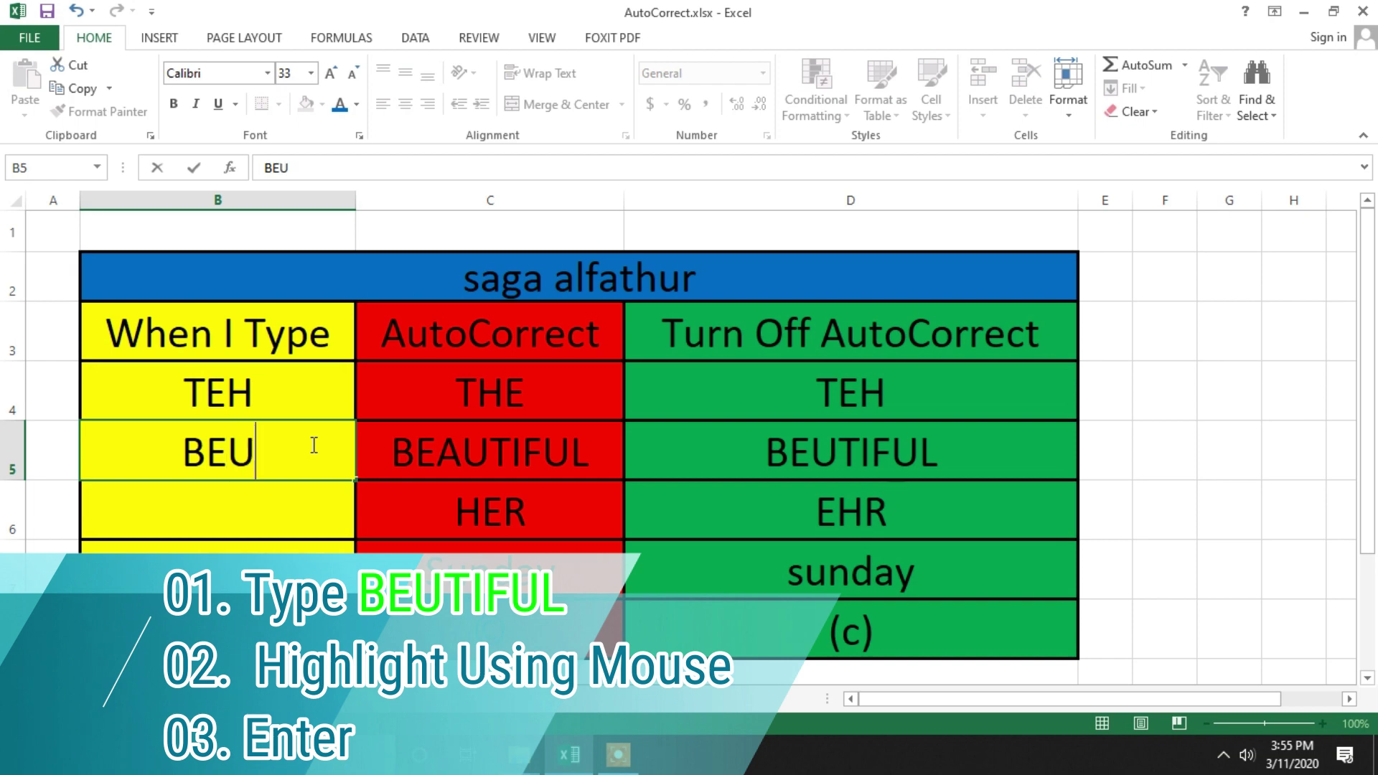
type("TIFUL")
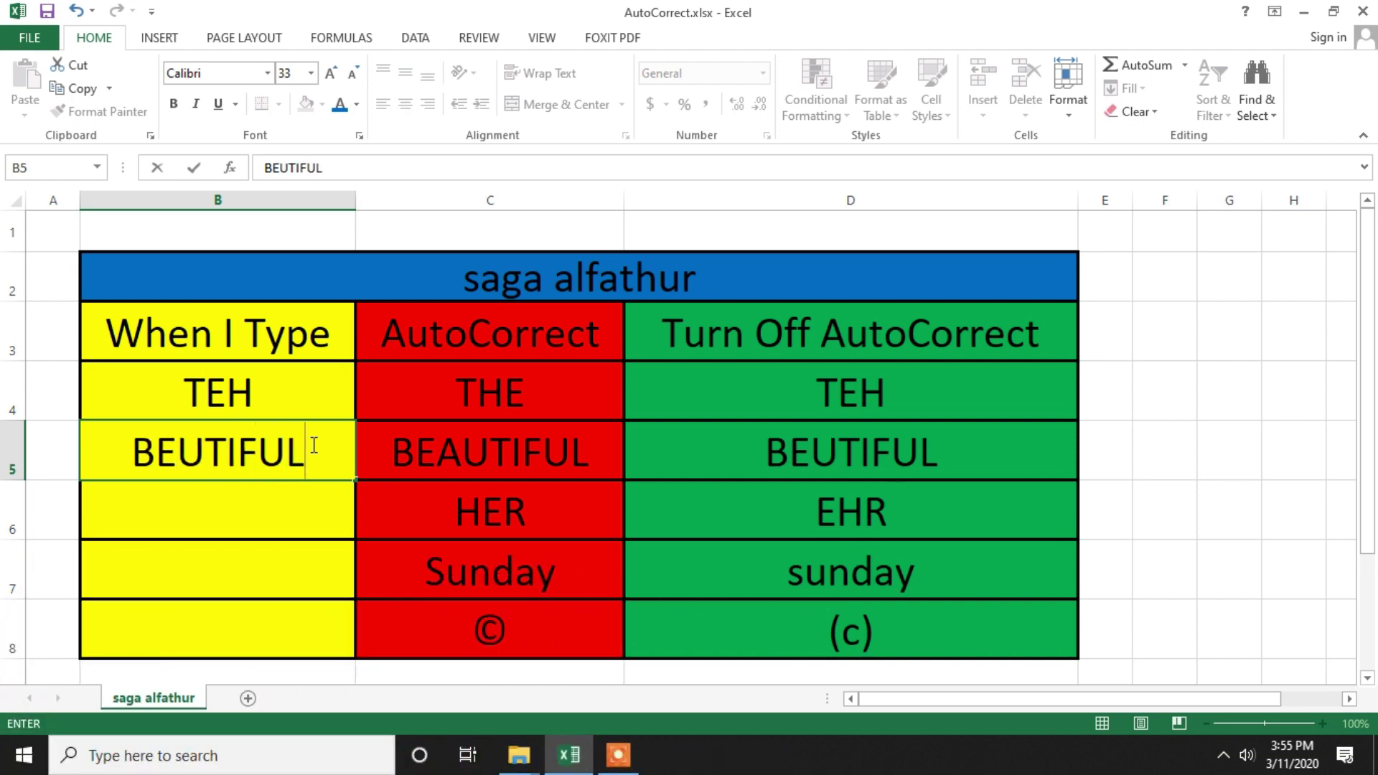
left_click_drag(313, 446, 130, 450)
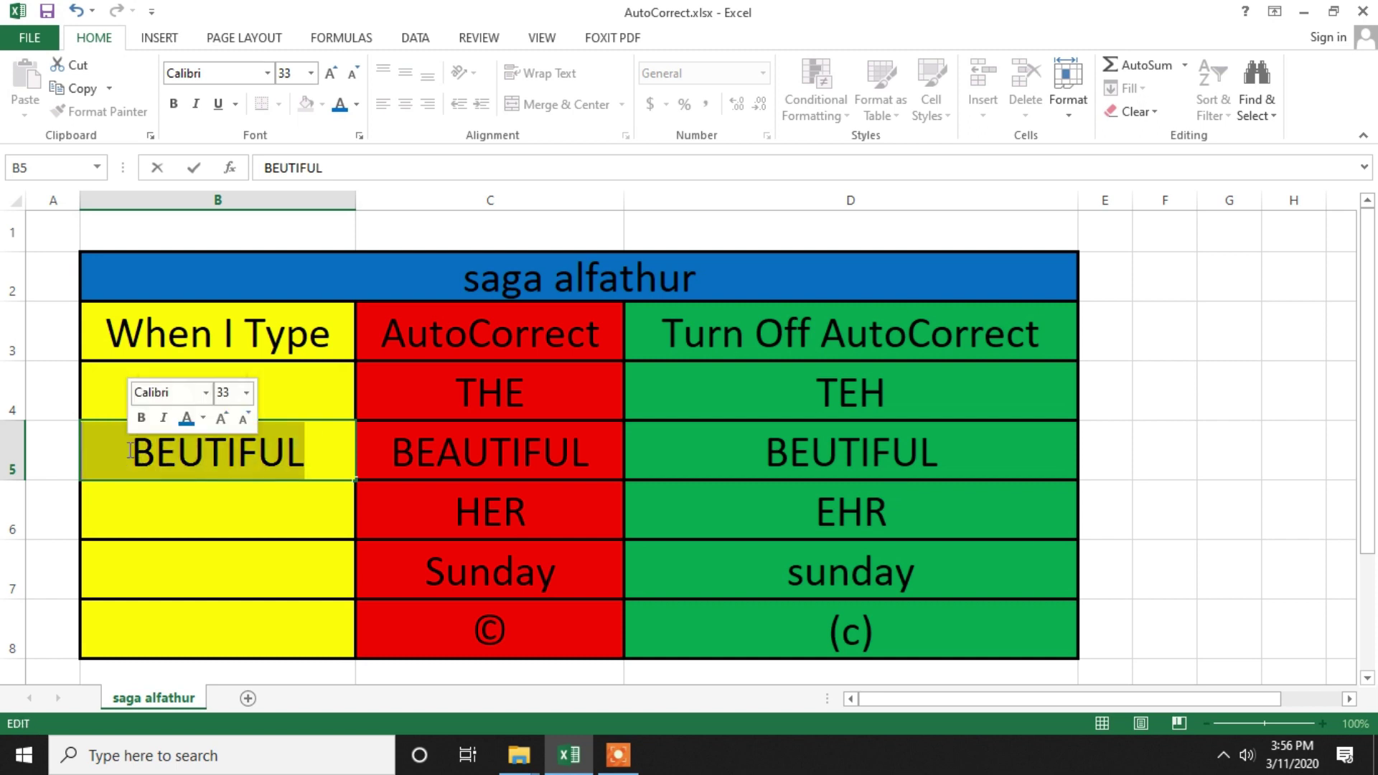
key("Return")
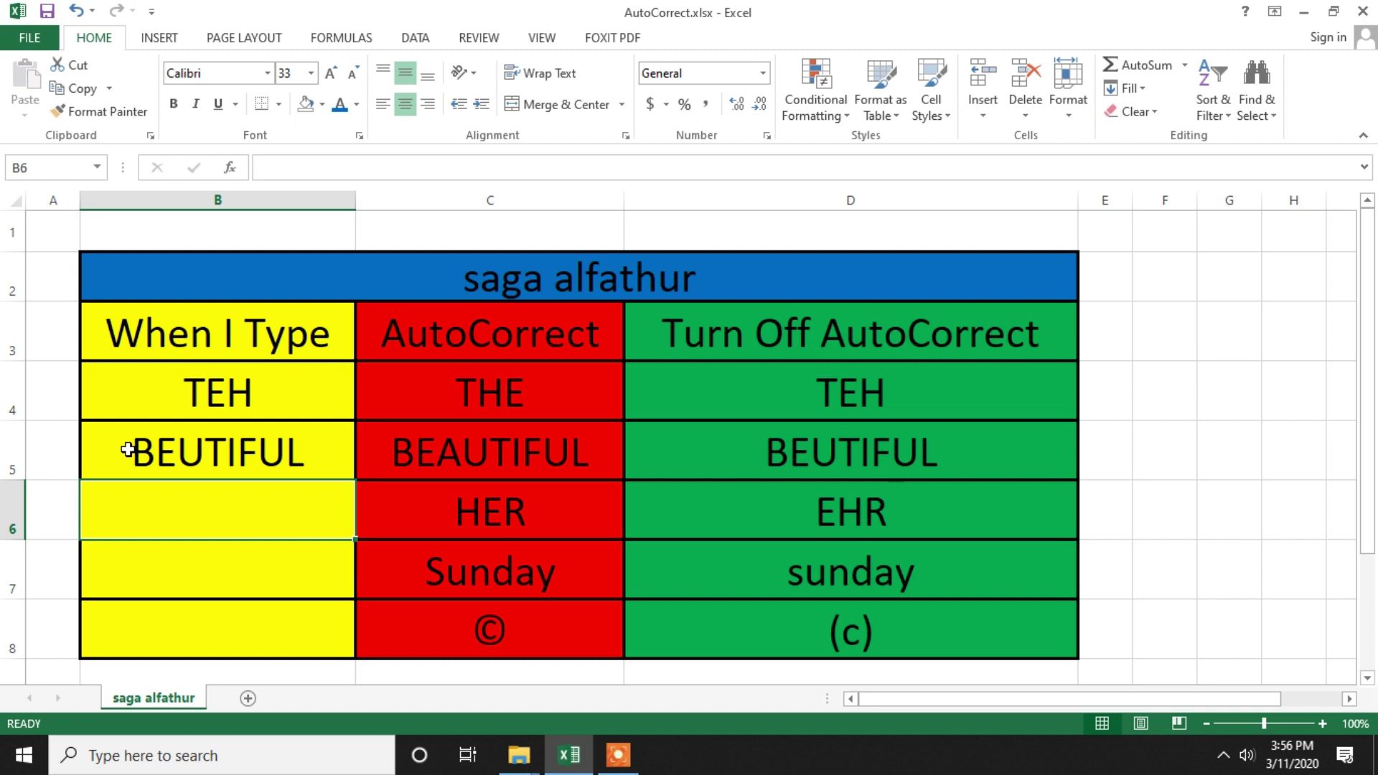
double_click(334, 523)
type("EHR")
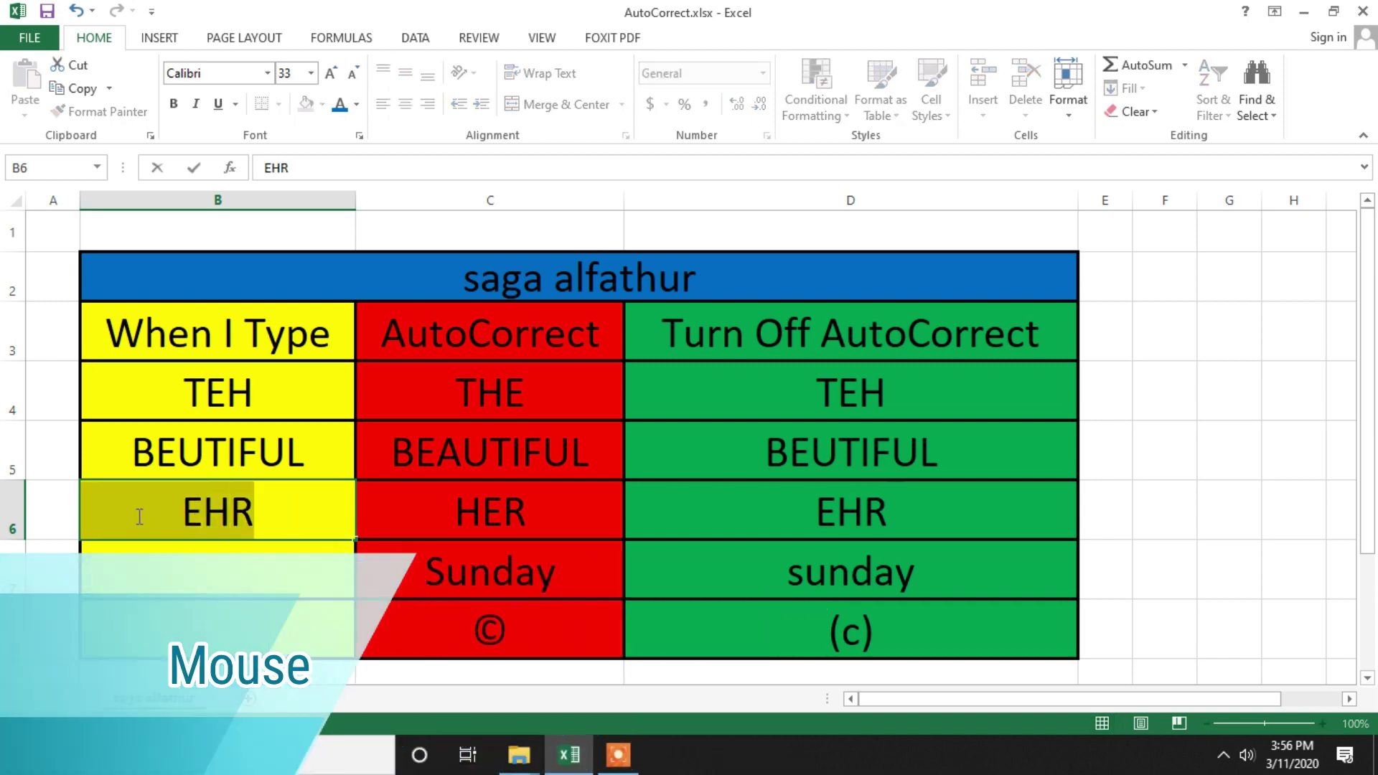
left_click_drag(331, 524, 140, 517)
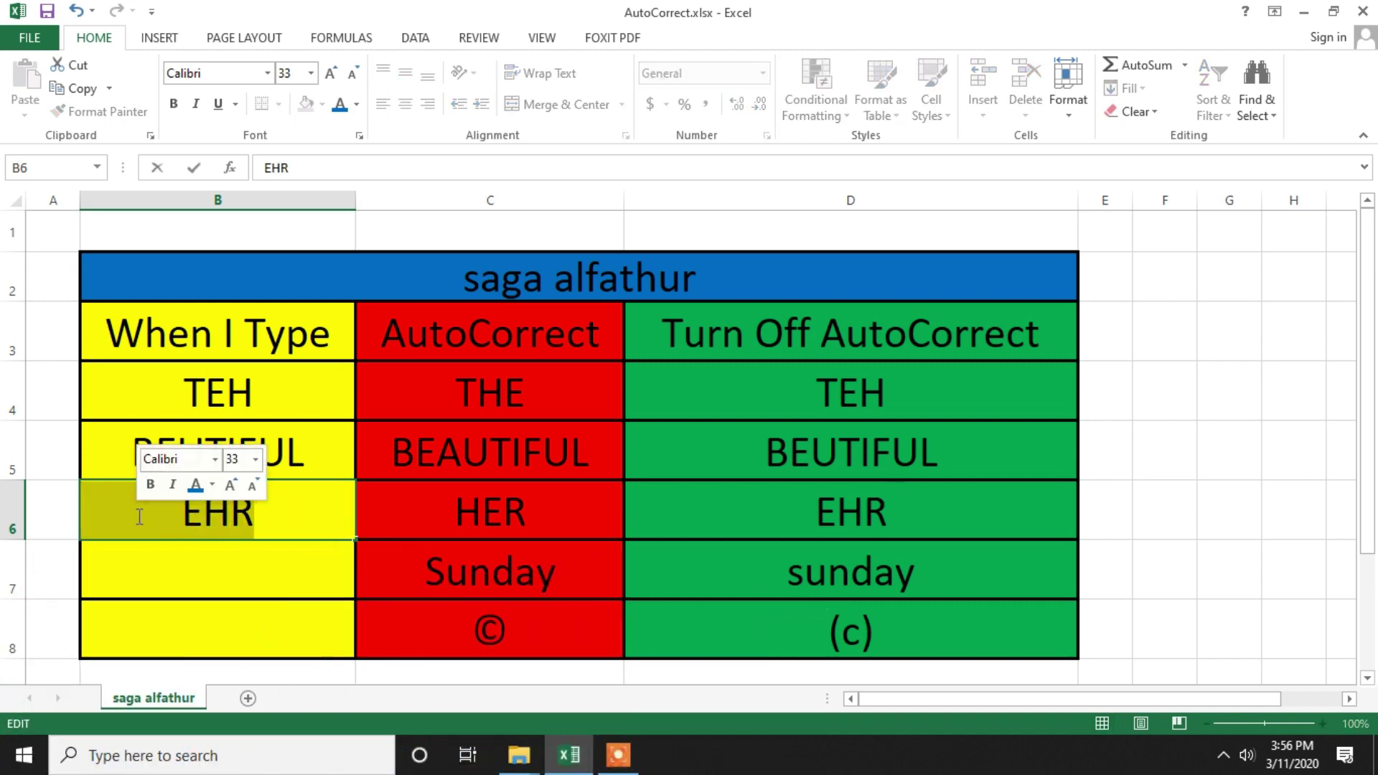
key("Return")
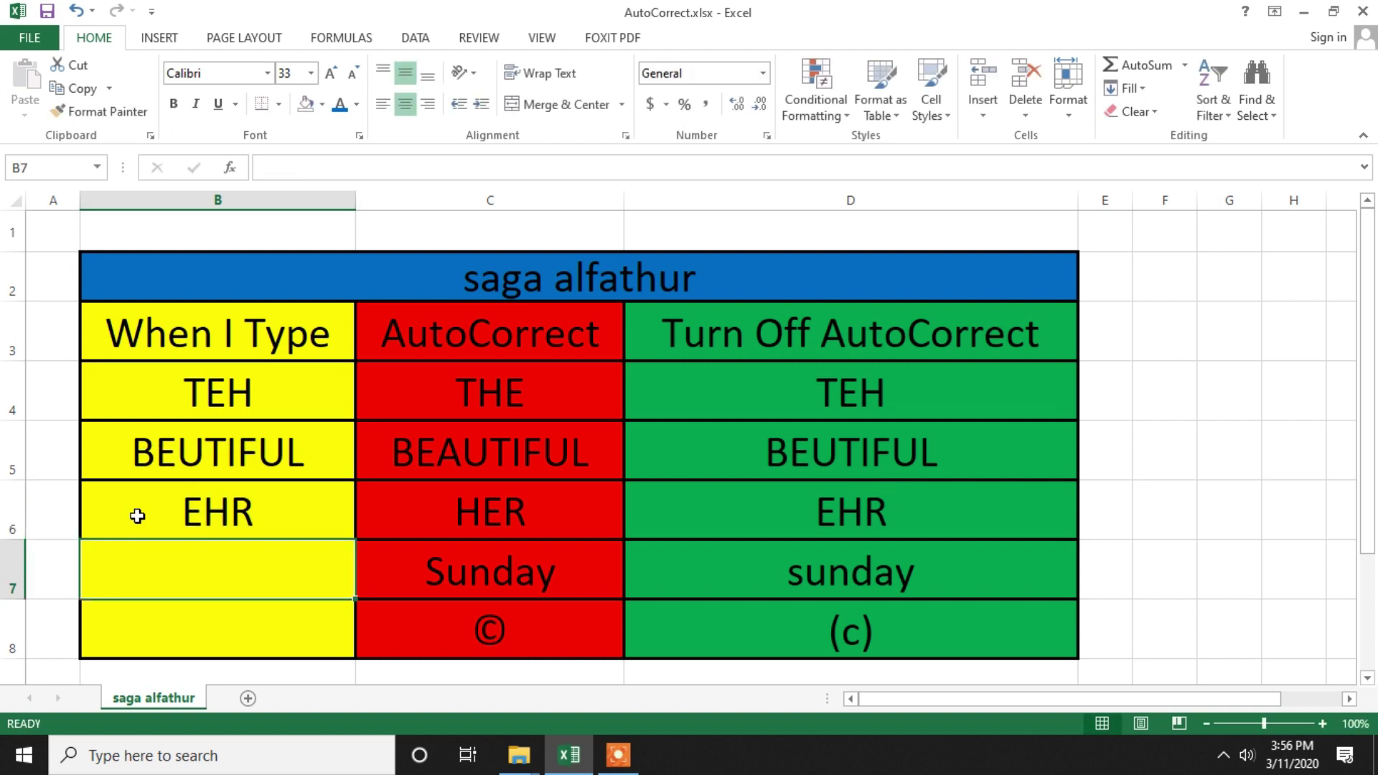
left_click(137, 515)
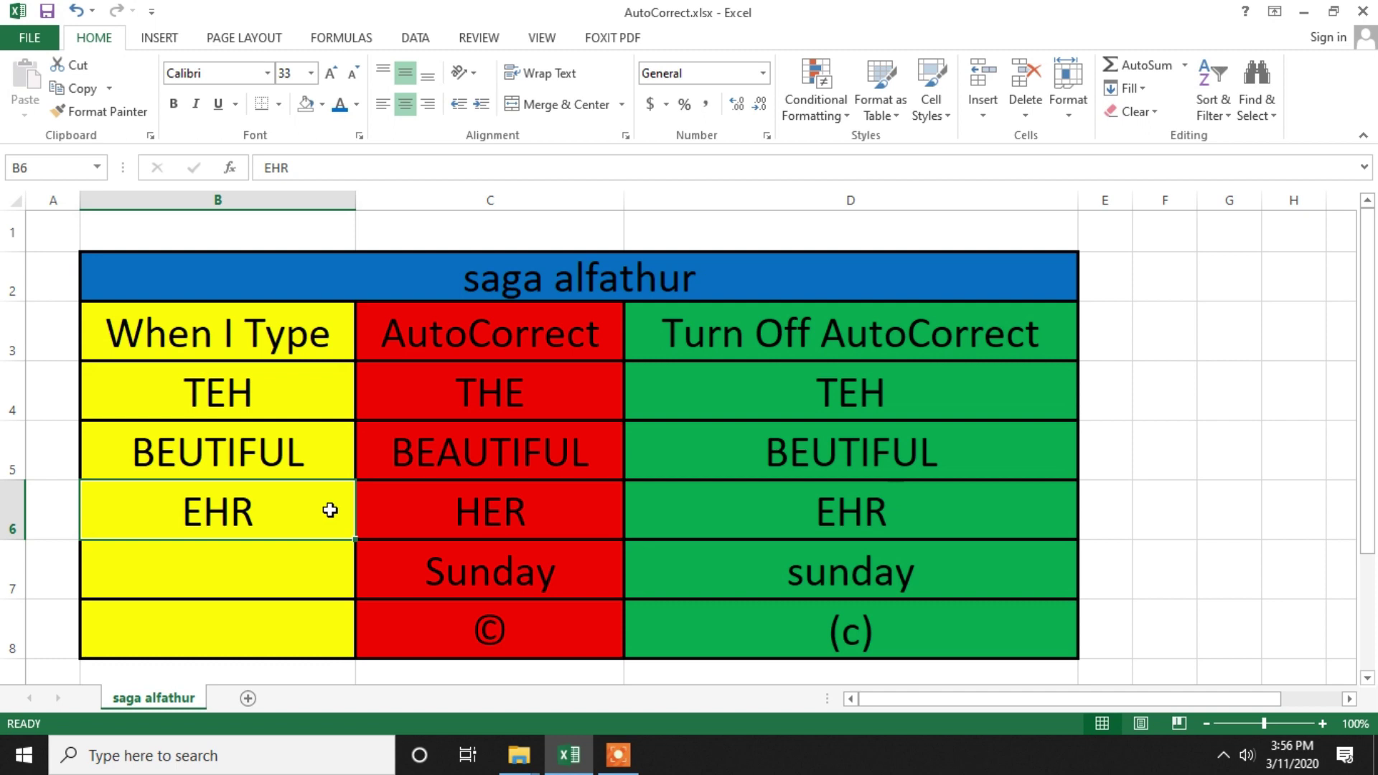
Step: Enter 'sunday' in B7 and '(C)' in B8, keeping both exactly as typed
left_click(328, 564)
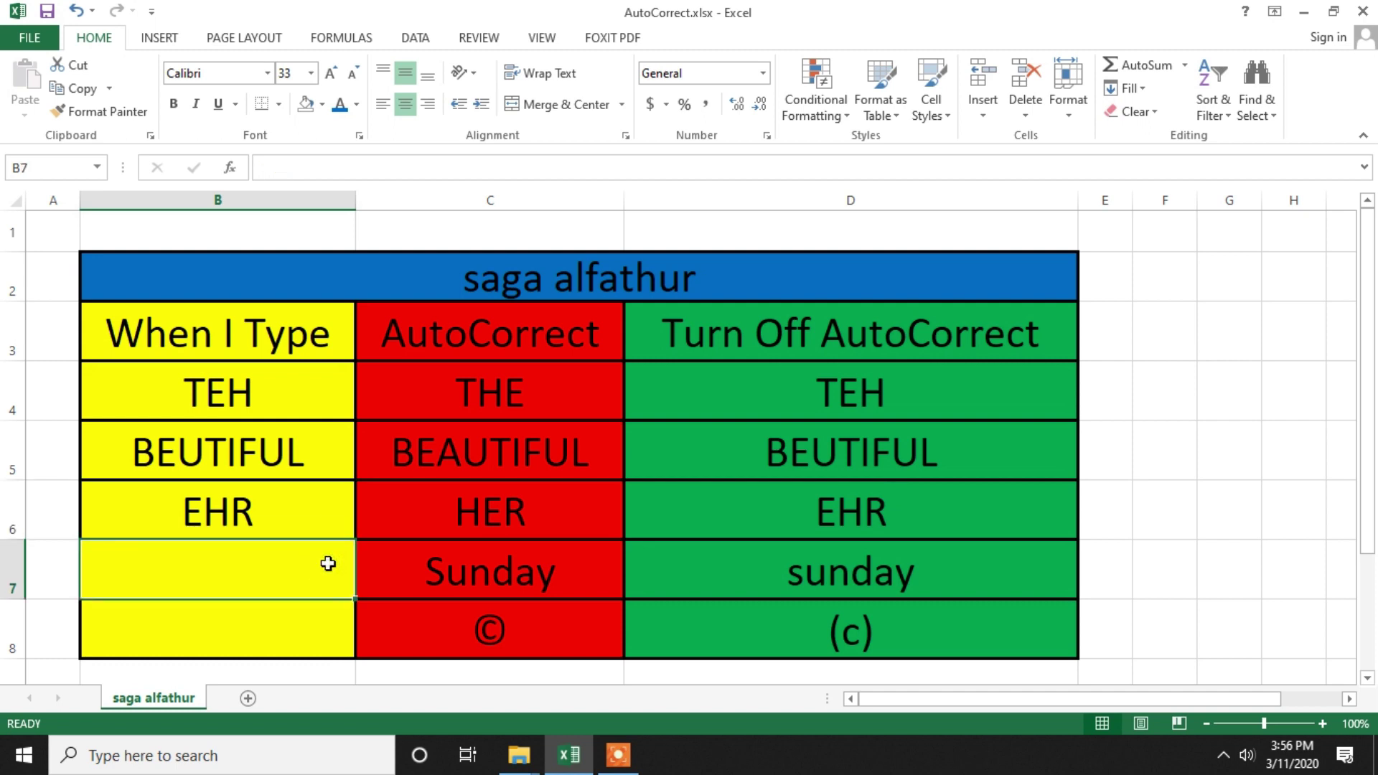
type("su")
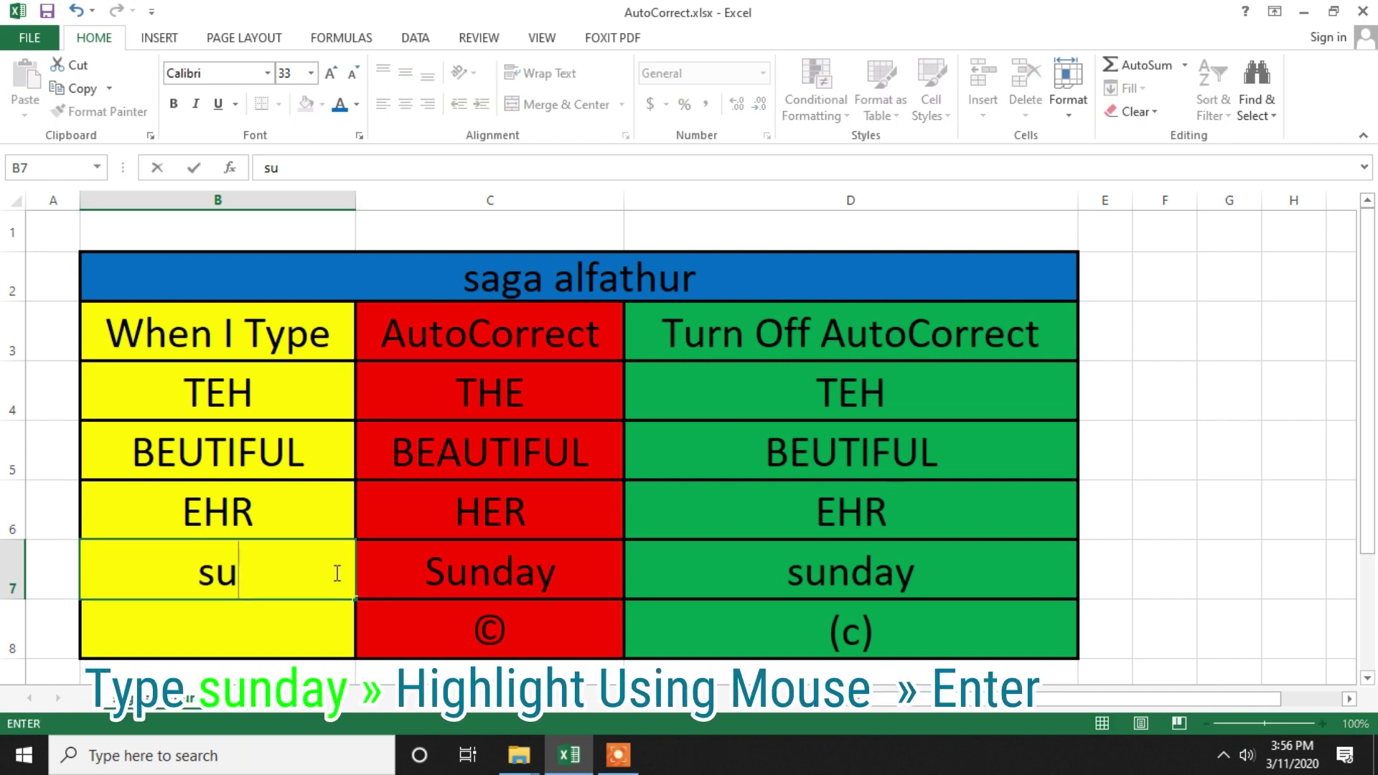
type("nda")
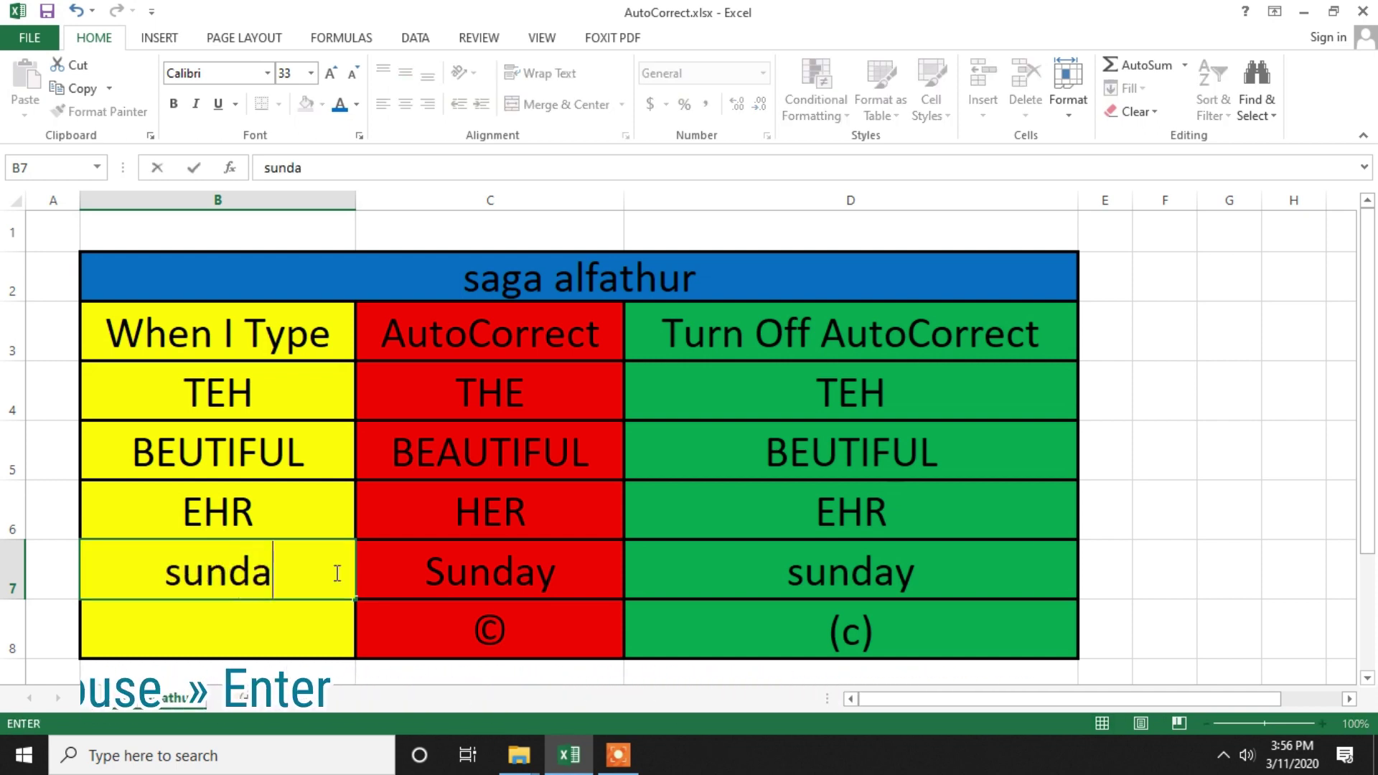
type("y")
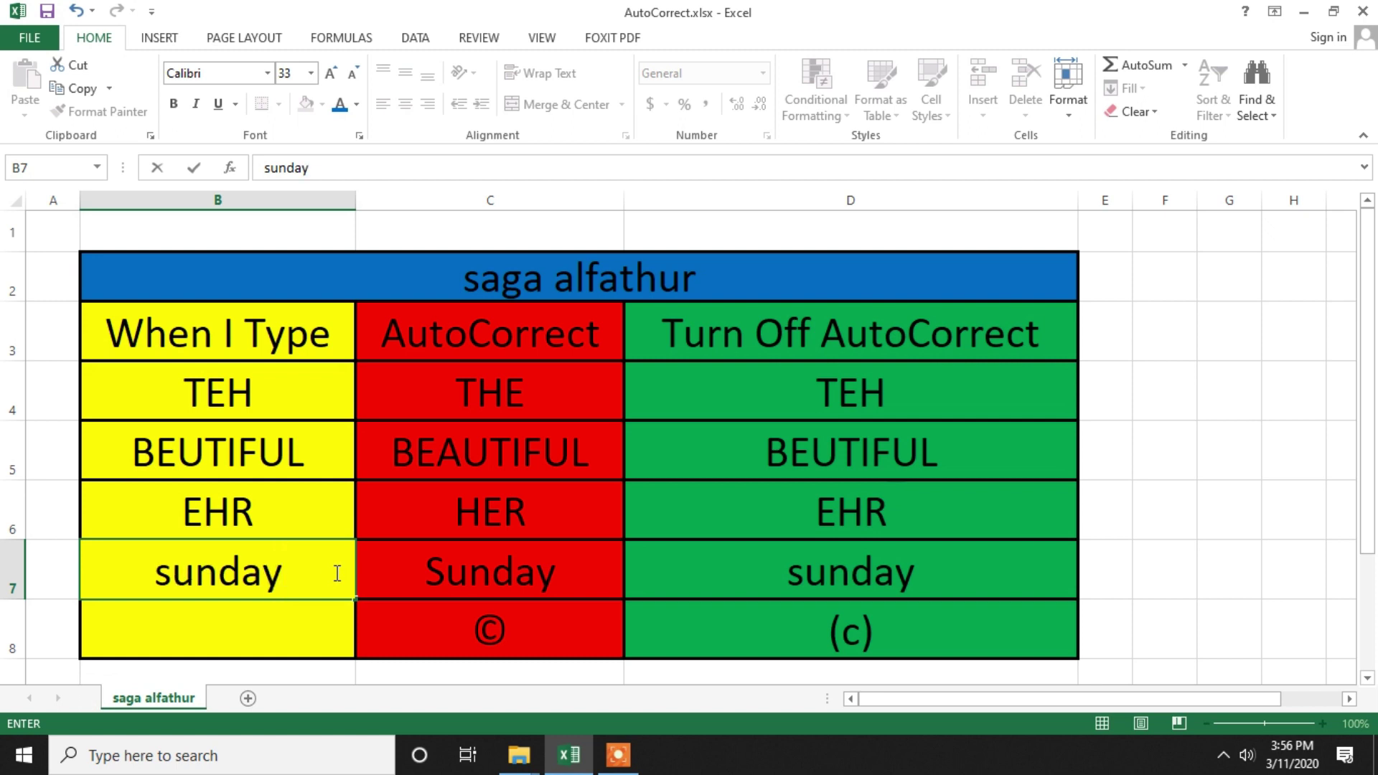
left_click_drag(338, 573, 102, 567)
key("Return")
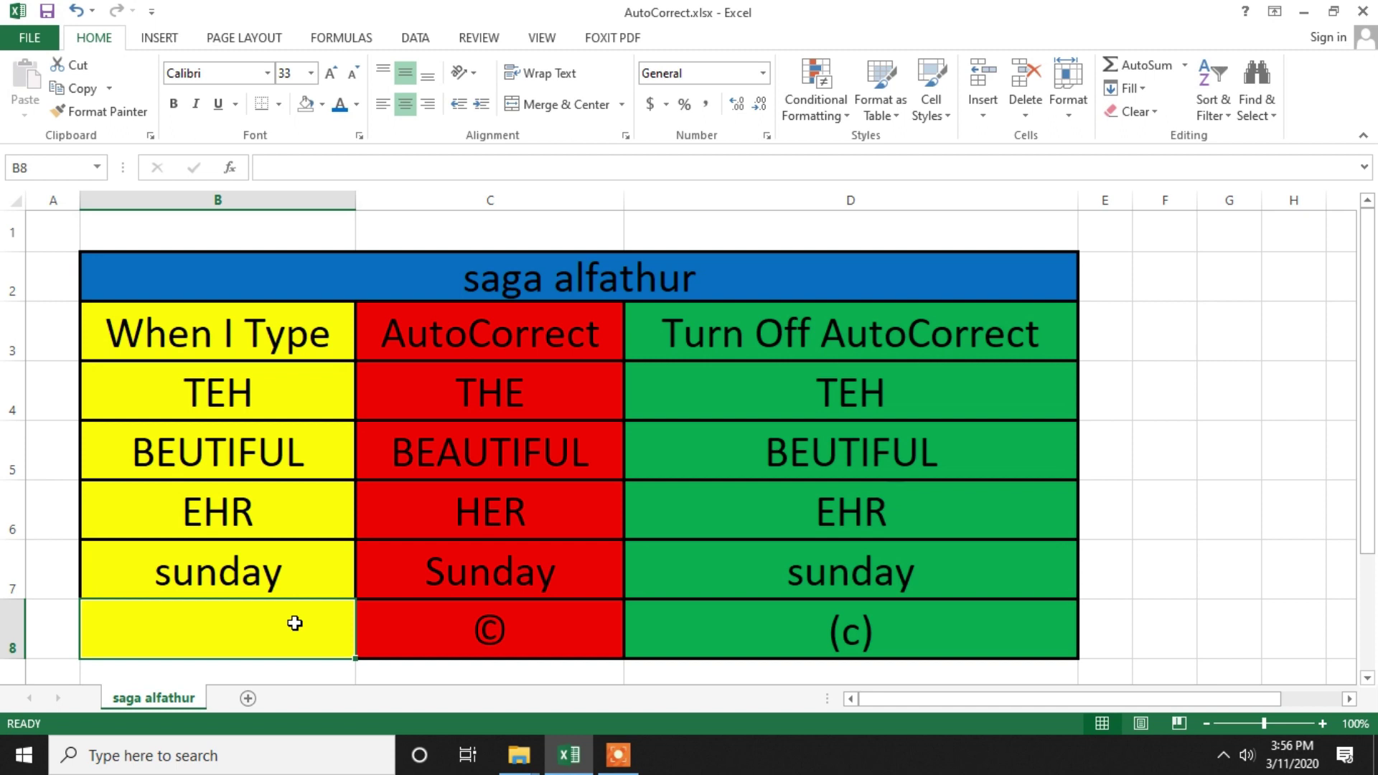
type("(C")
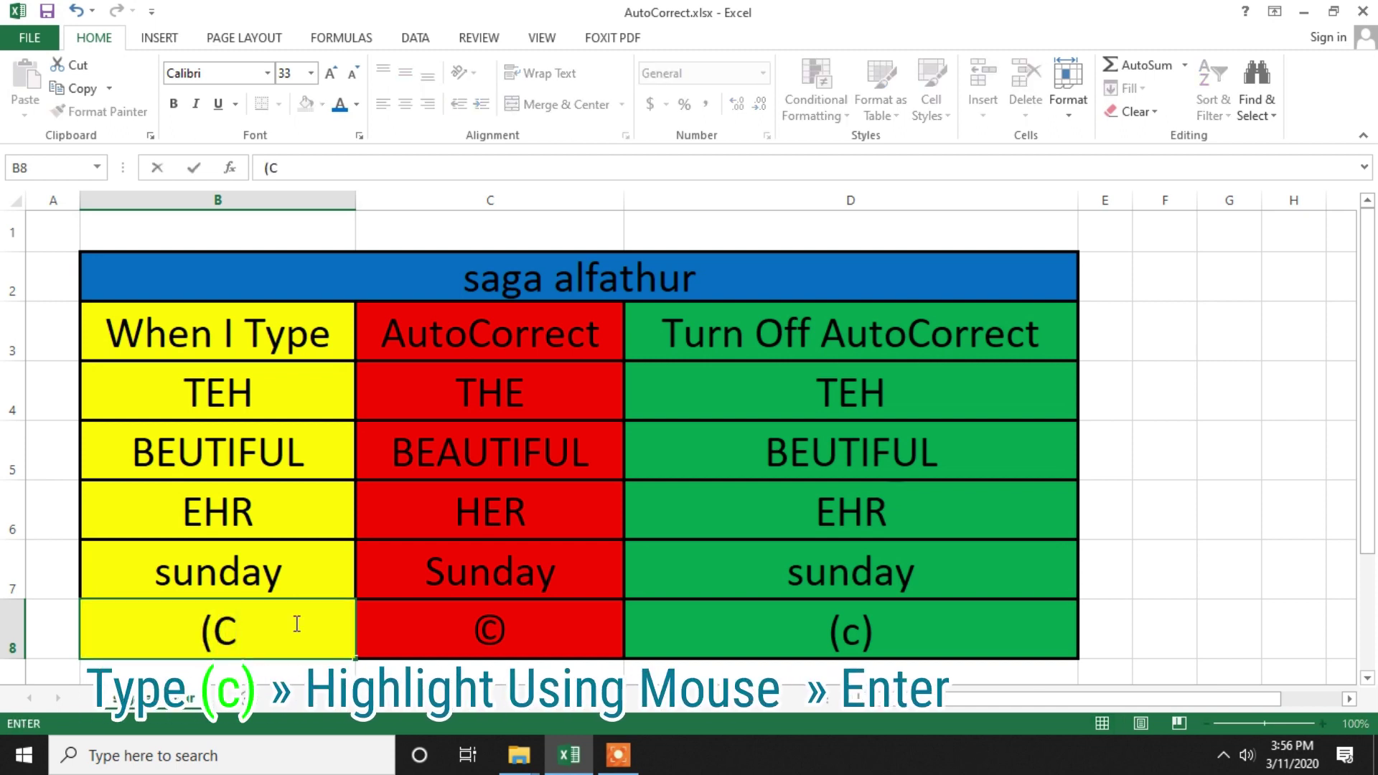
type(")")
double_click(293, 620)
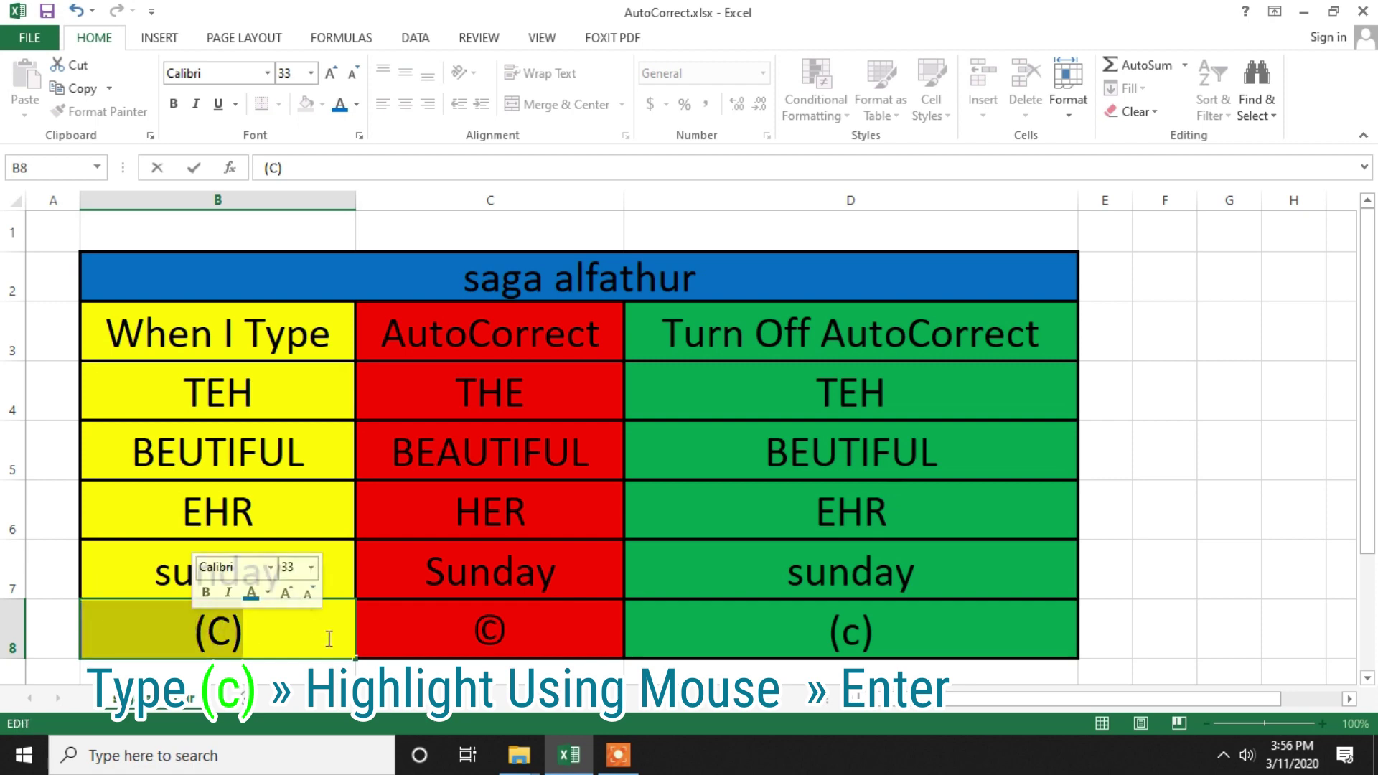
left_click(344, 579)
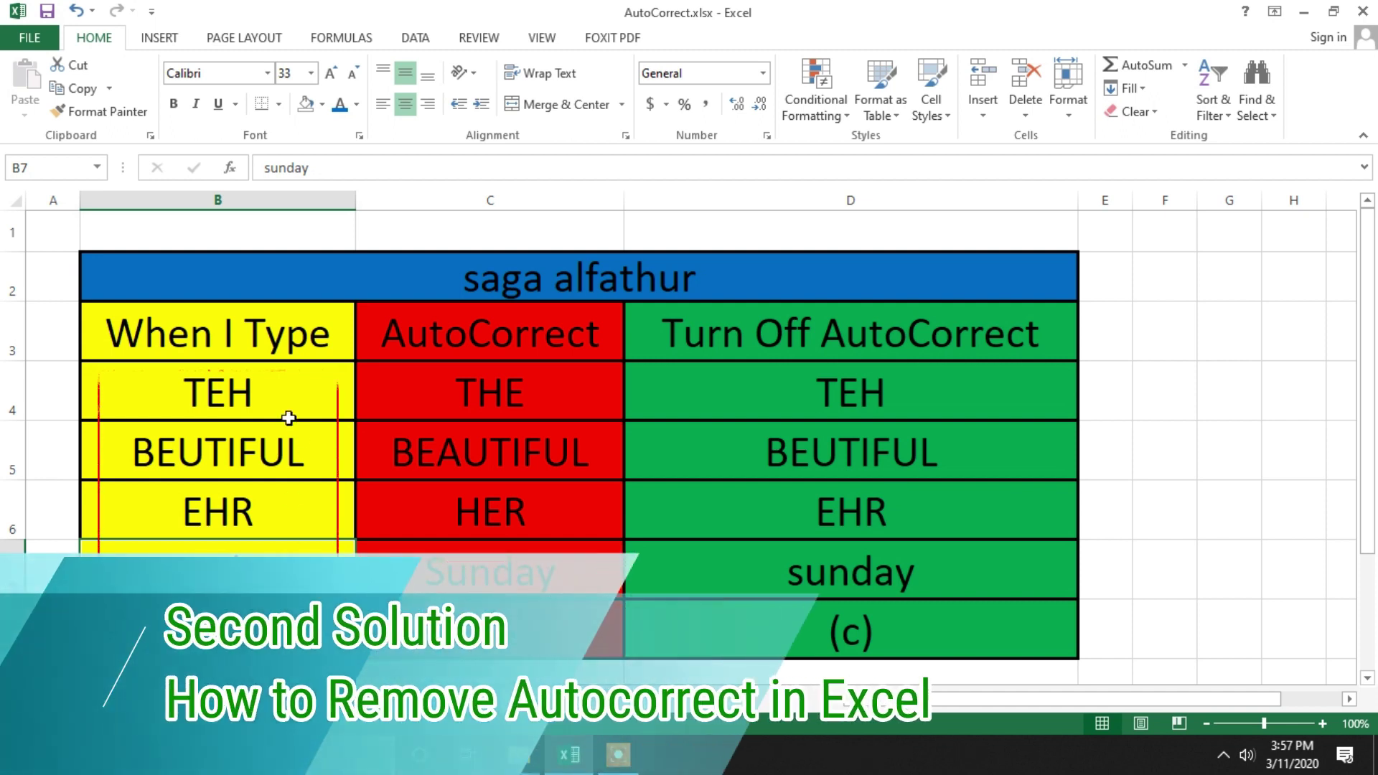
Step: Delete the contents of B4:B8, then select the merged title cell B2
left_click_drag(286, 402, 286, 632)
key("Delete")
left_click(259, 410)
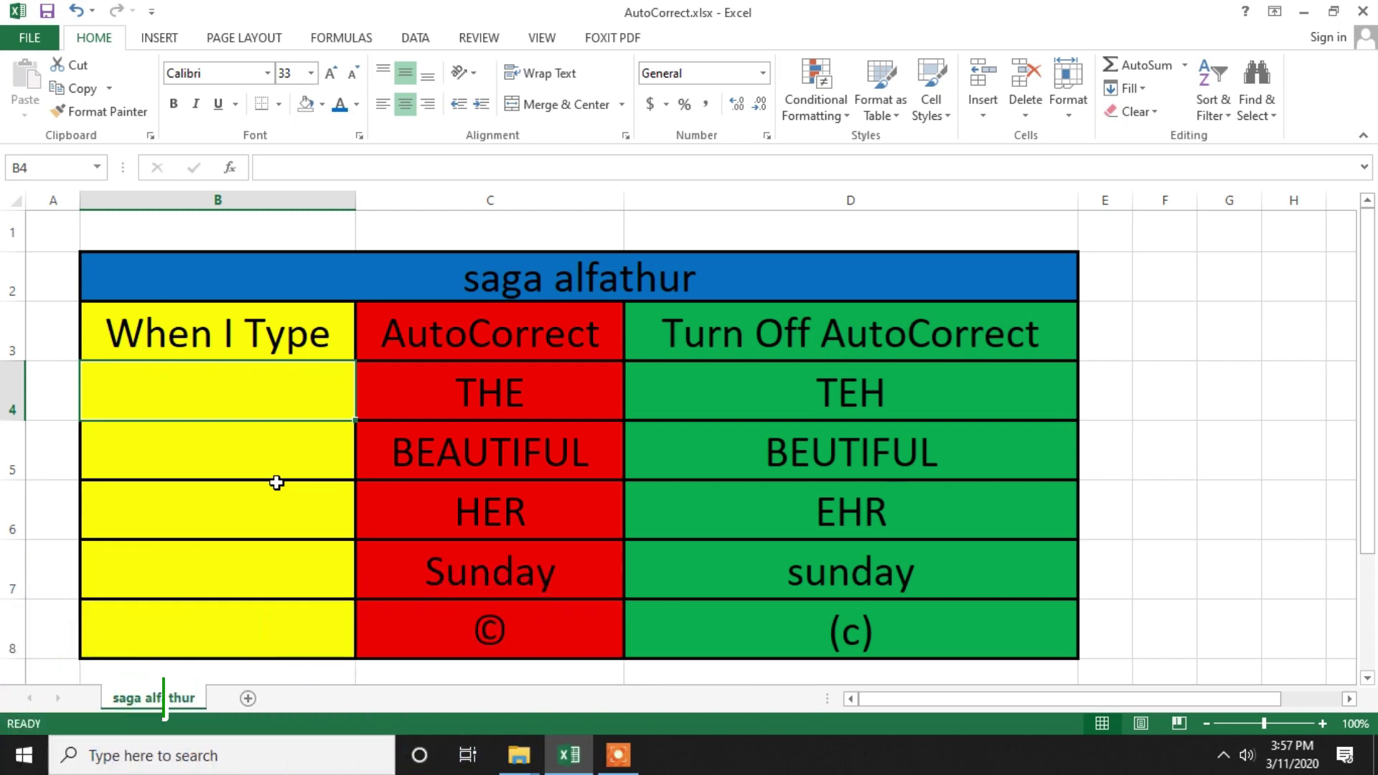
left_click(610, 292)
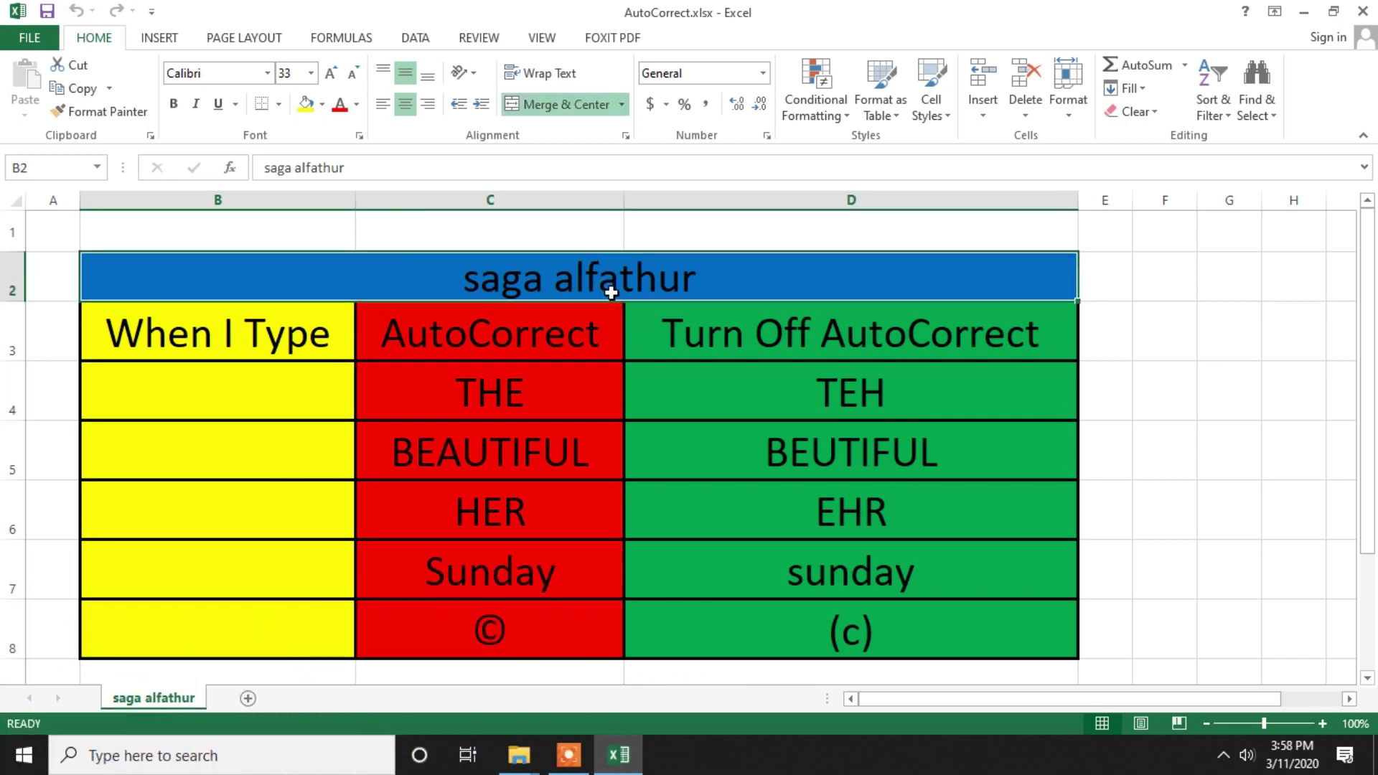
Step: Uncheck 'Replace text as you type' in Proofing's AutoCorrect Options and confirm both dialogs
left_click(30, 37)
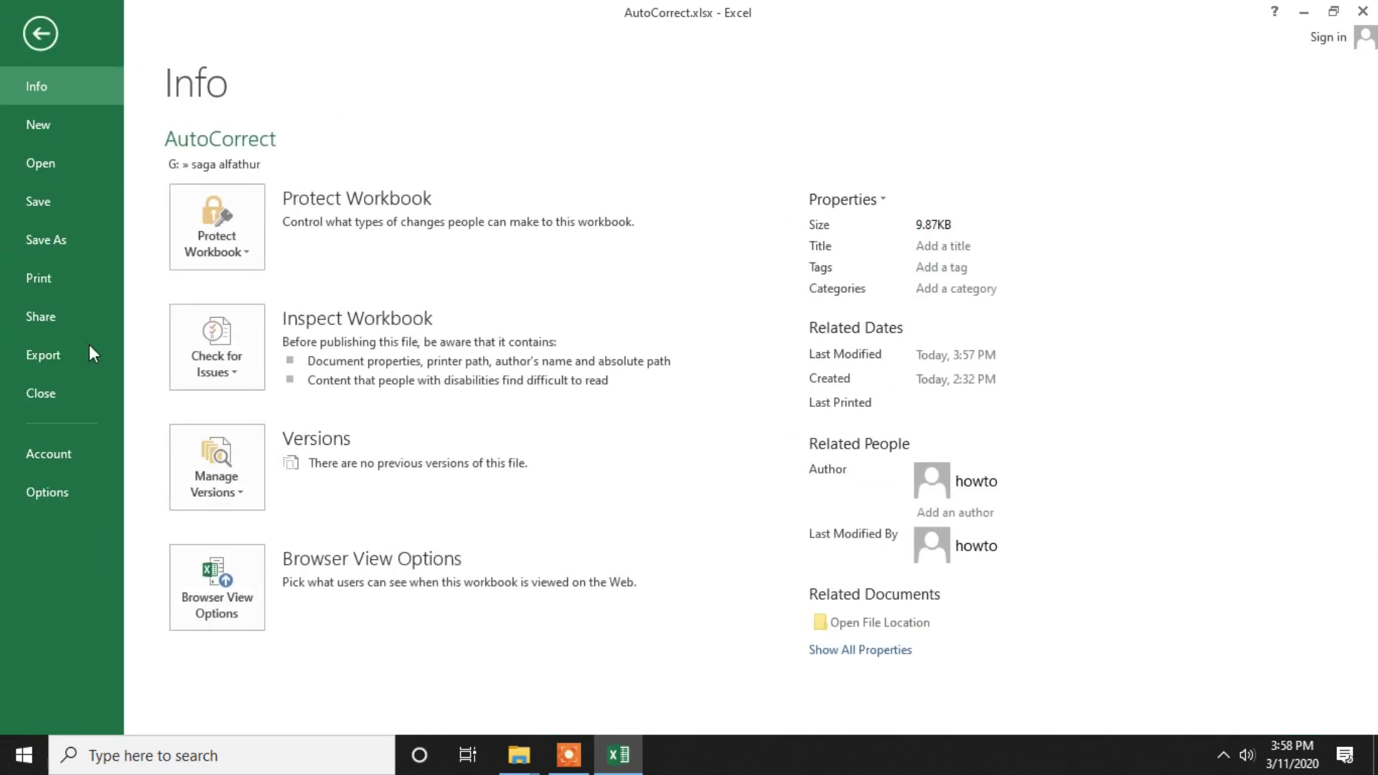
left_click(101, 492)
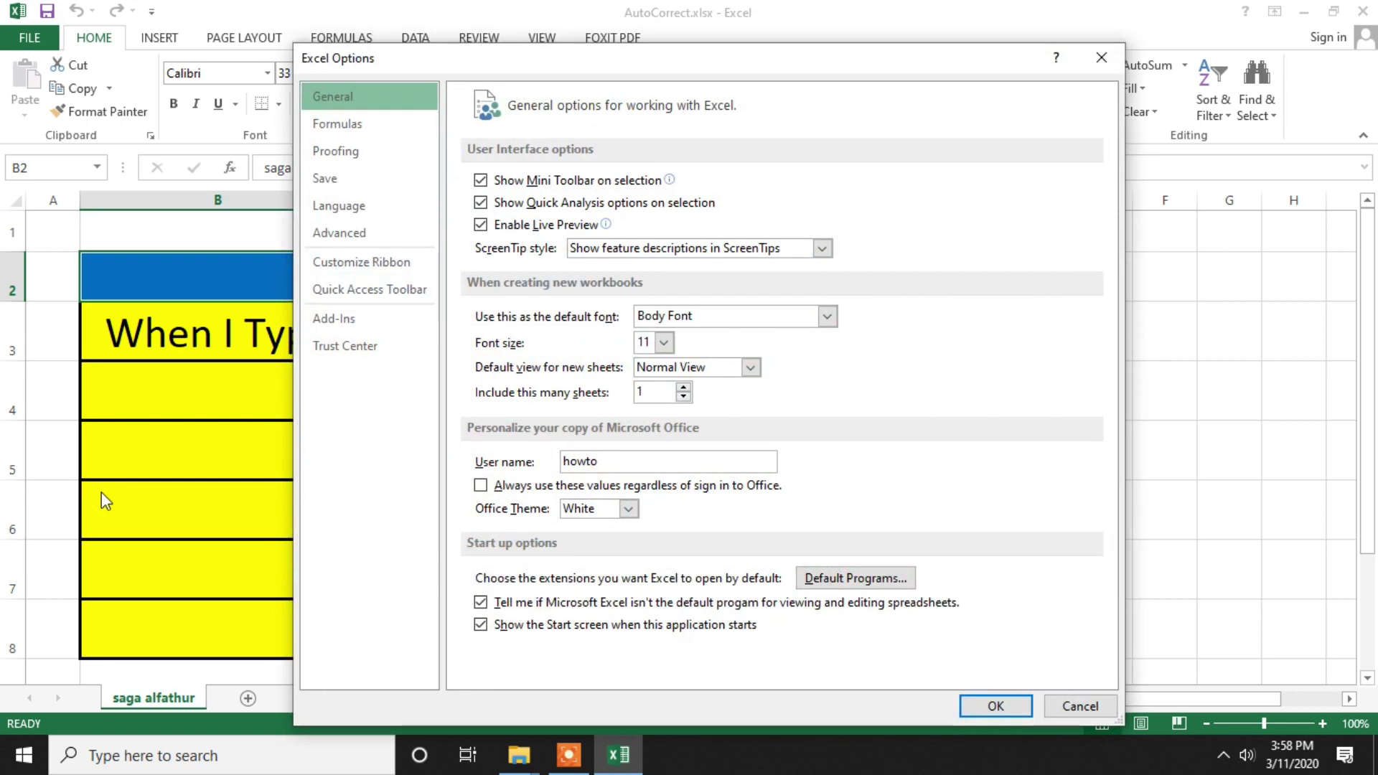
left_click(404, 149)
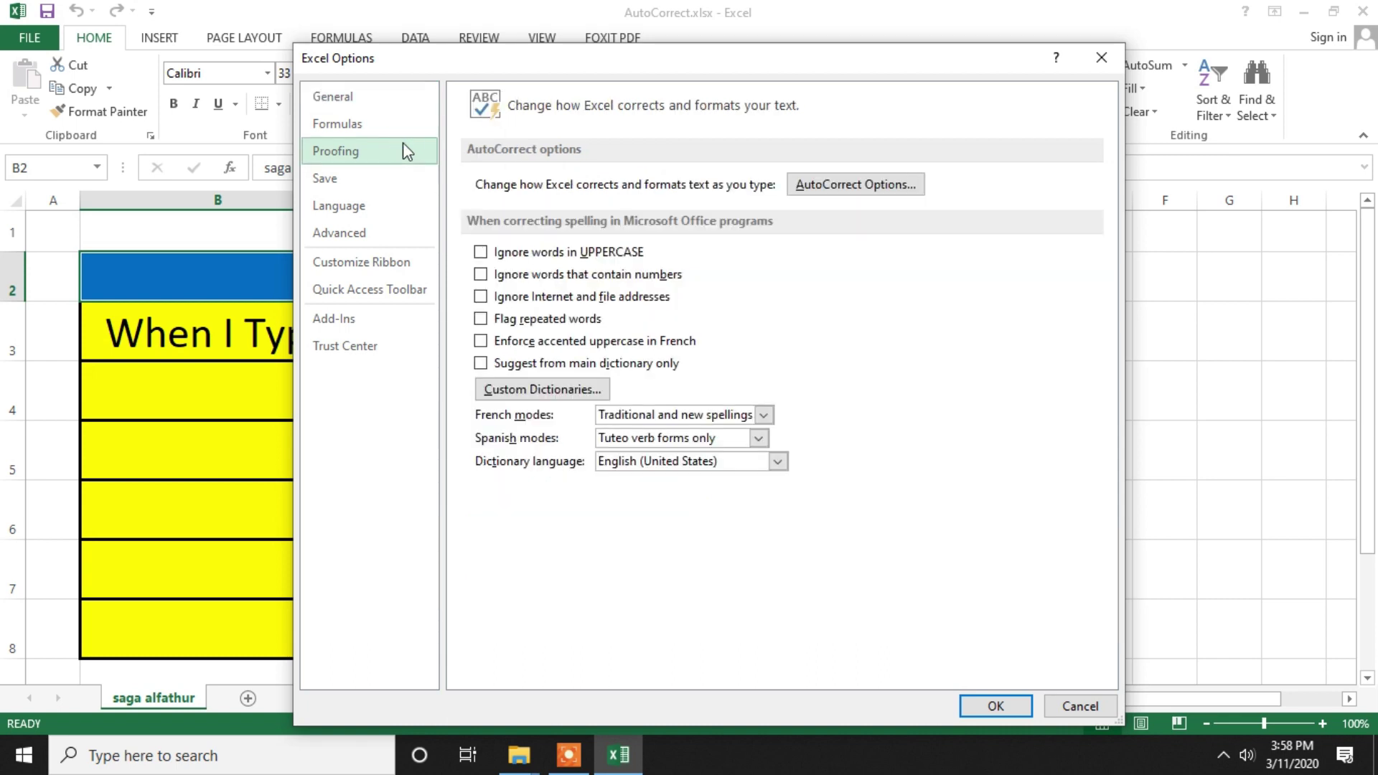
left_click(922, 188)
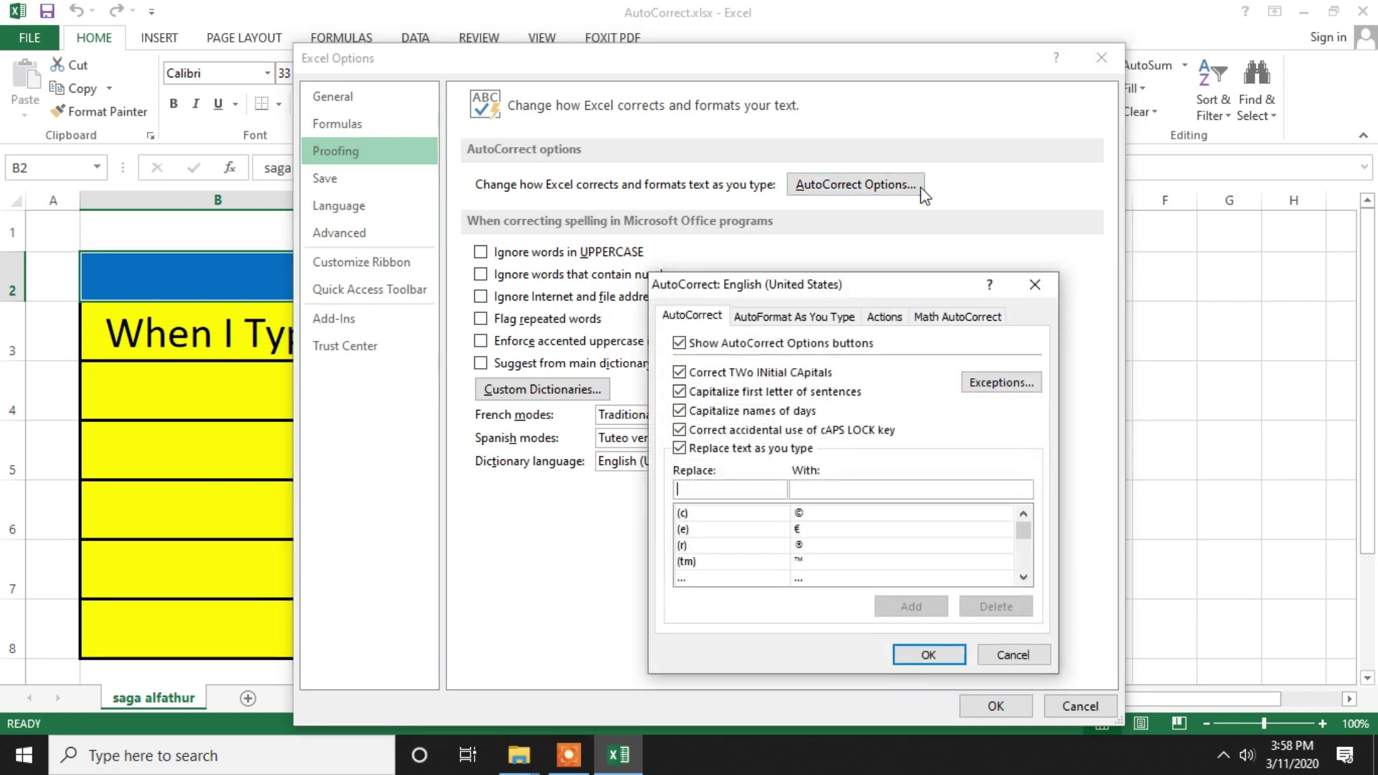
left_click(701, 450)
left_click(958, 656)
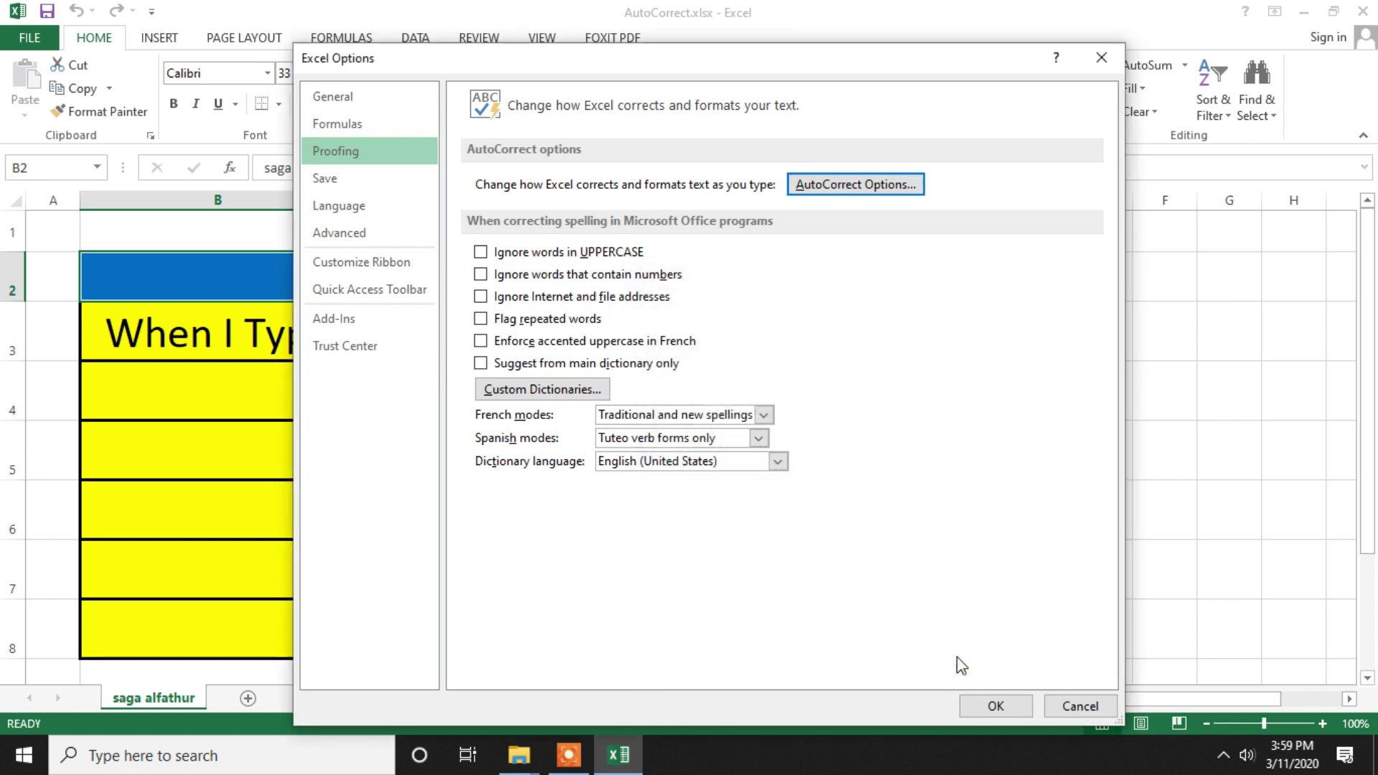
left_click(1021, 706)
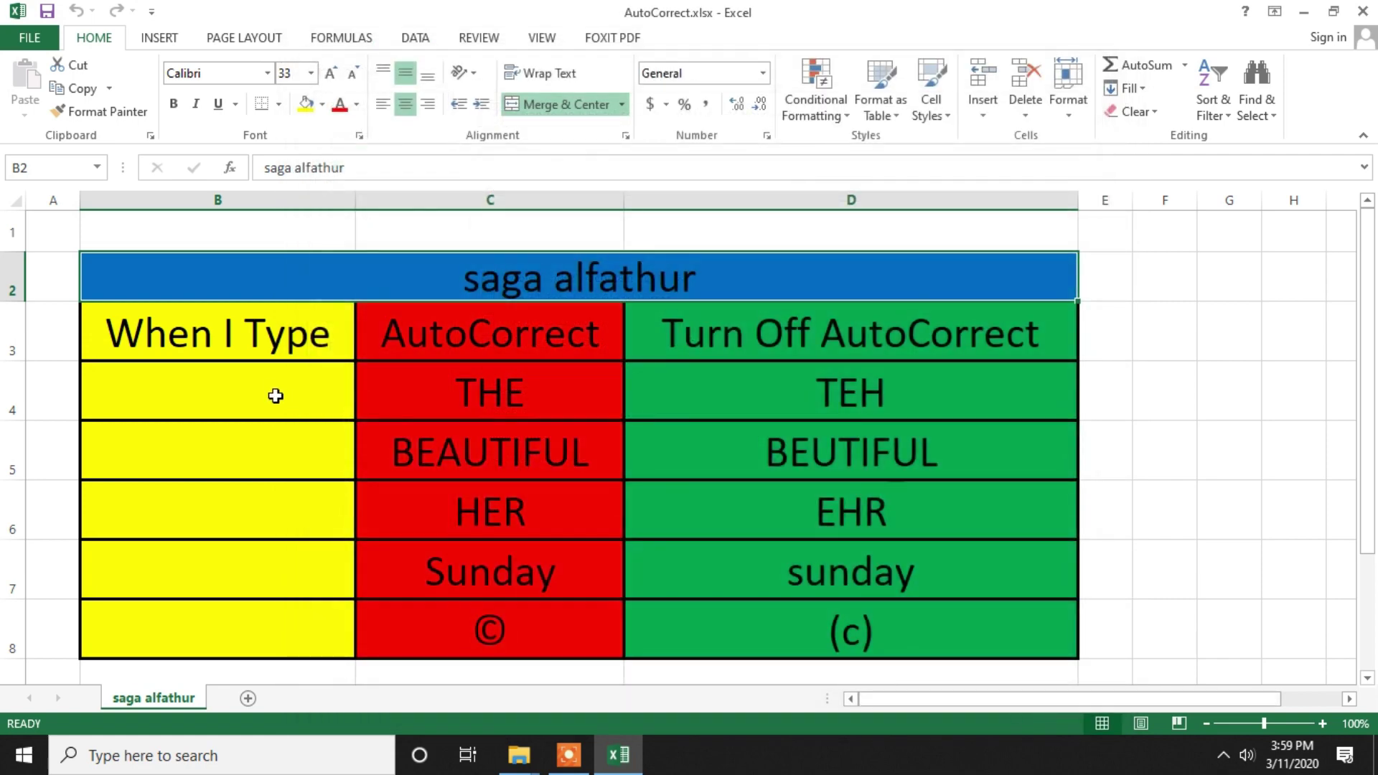
Step: Enter 'TEH' in B4 and 'BEUTIFUL' in B5, both left uncorrected
left_click(276, 395)
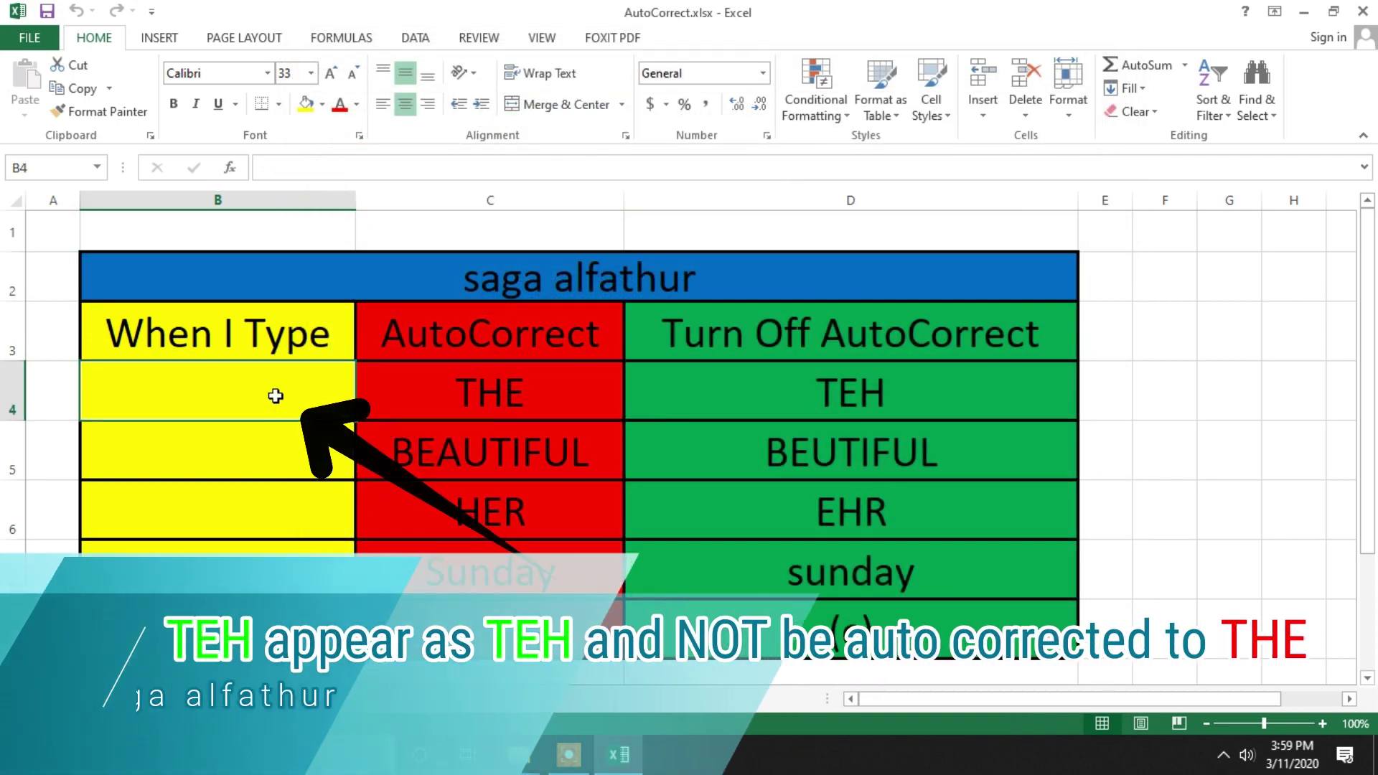
type("TEH")
key("Return")
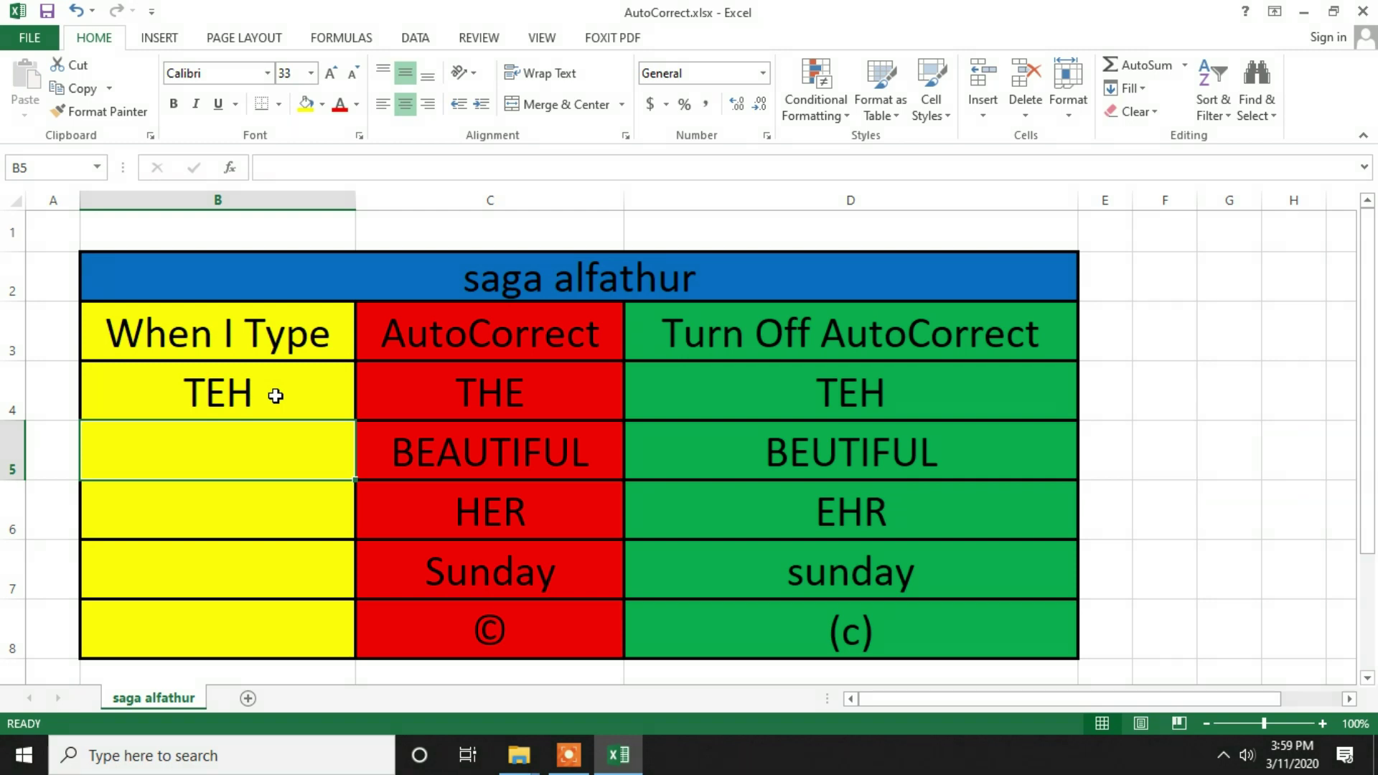
type("BE")
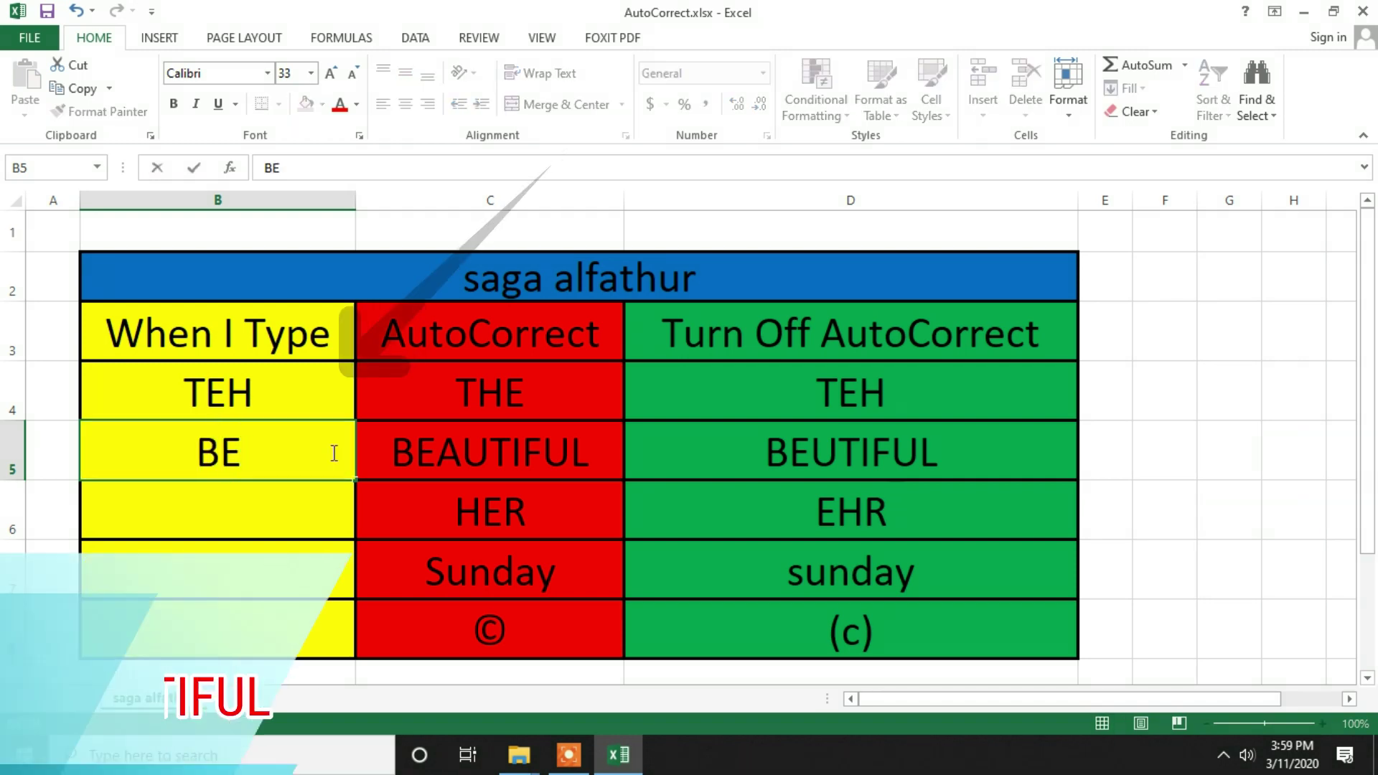
type("UTIFUL")
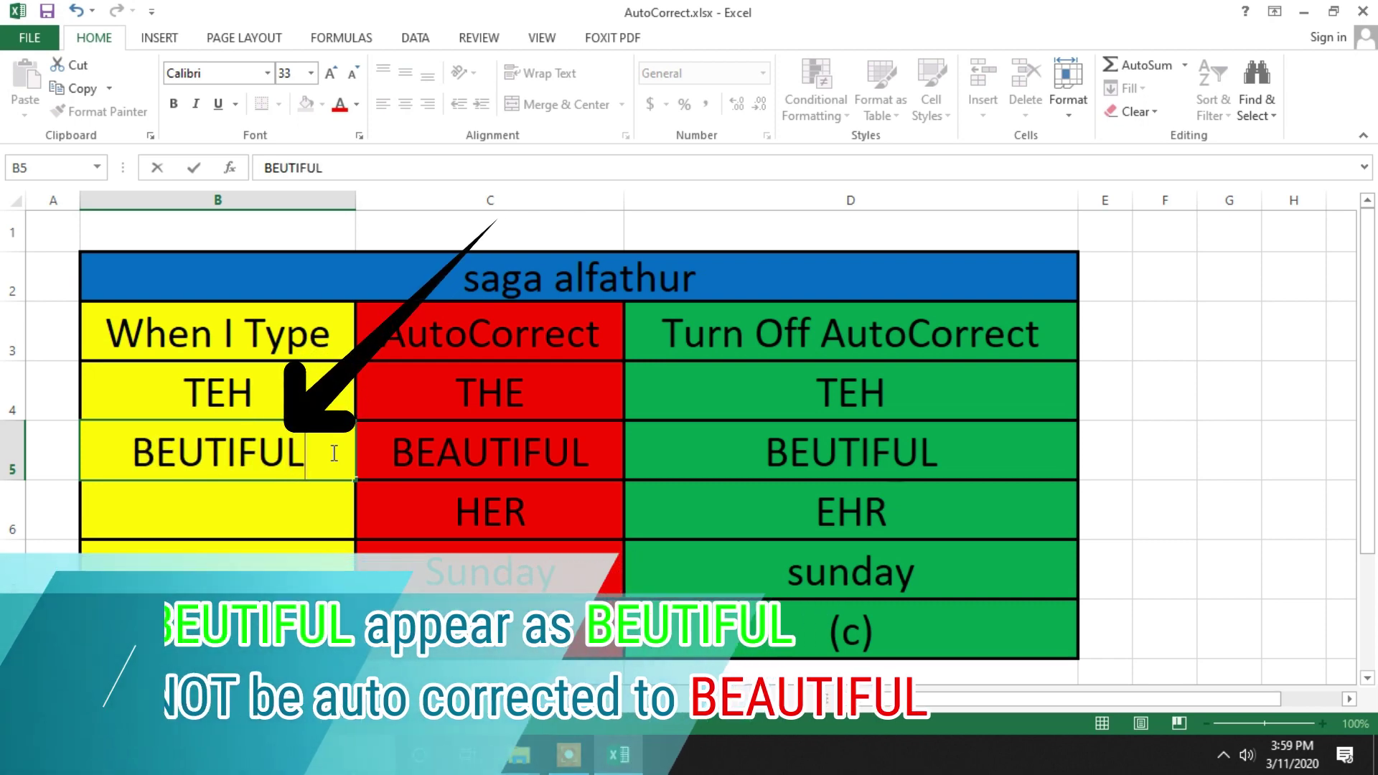
key("Return")
left_click(331, 452)
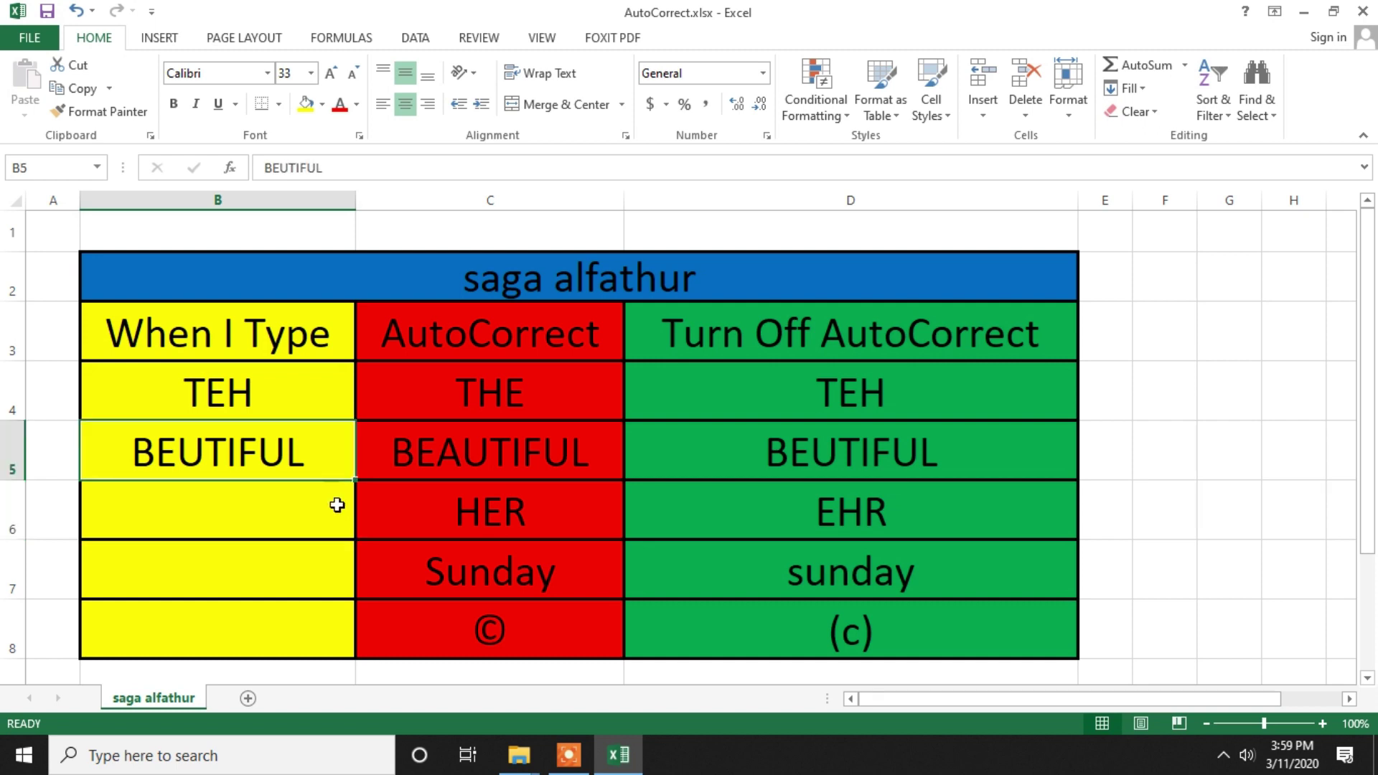
Step: Enter 'EHR', 'sunday' and '(c)' in B6:B8; only sunday becomes 'Sunday'
left_click(337, 509)
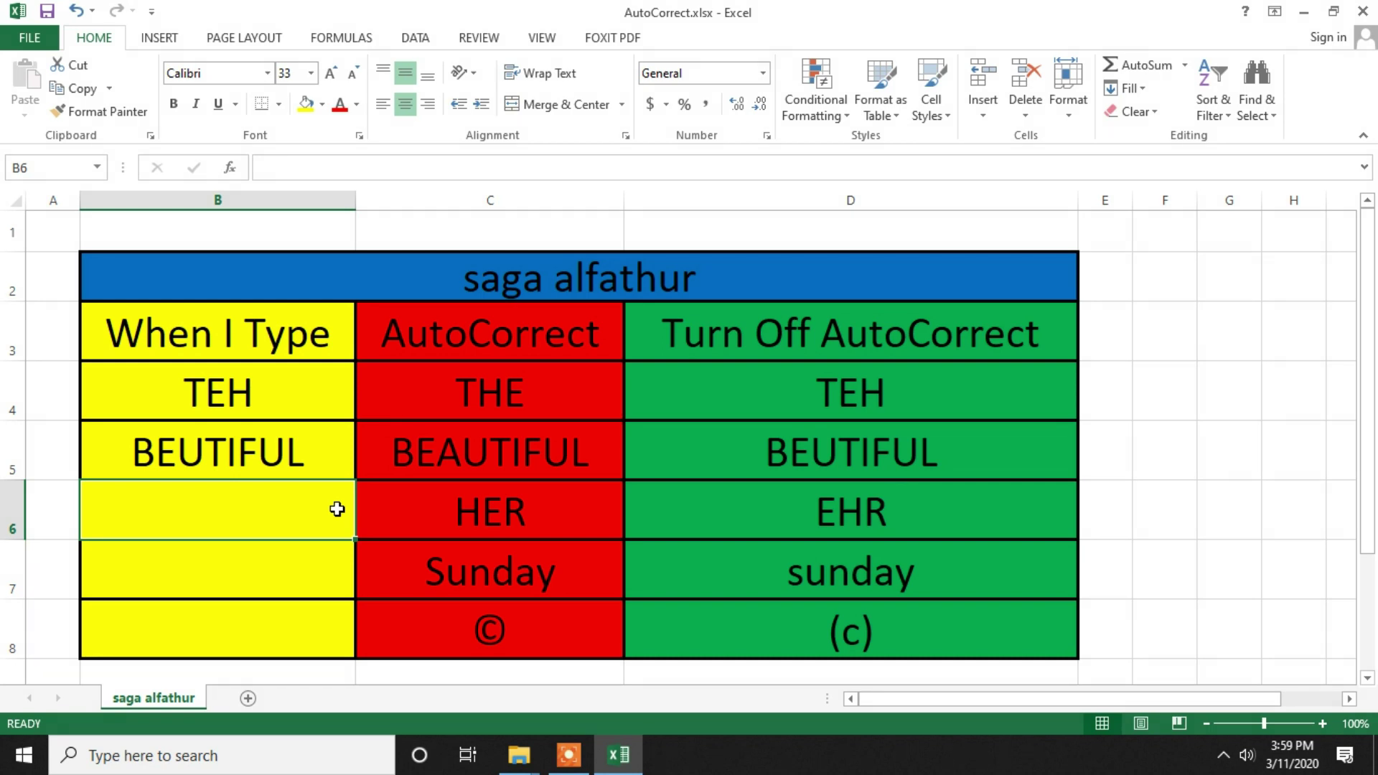
type("EH")
type("R")
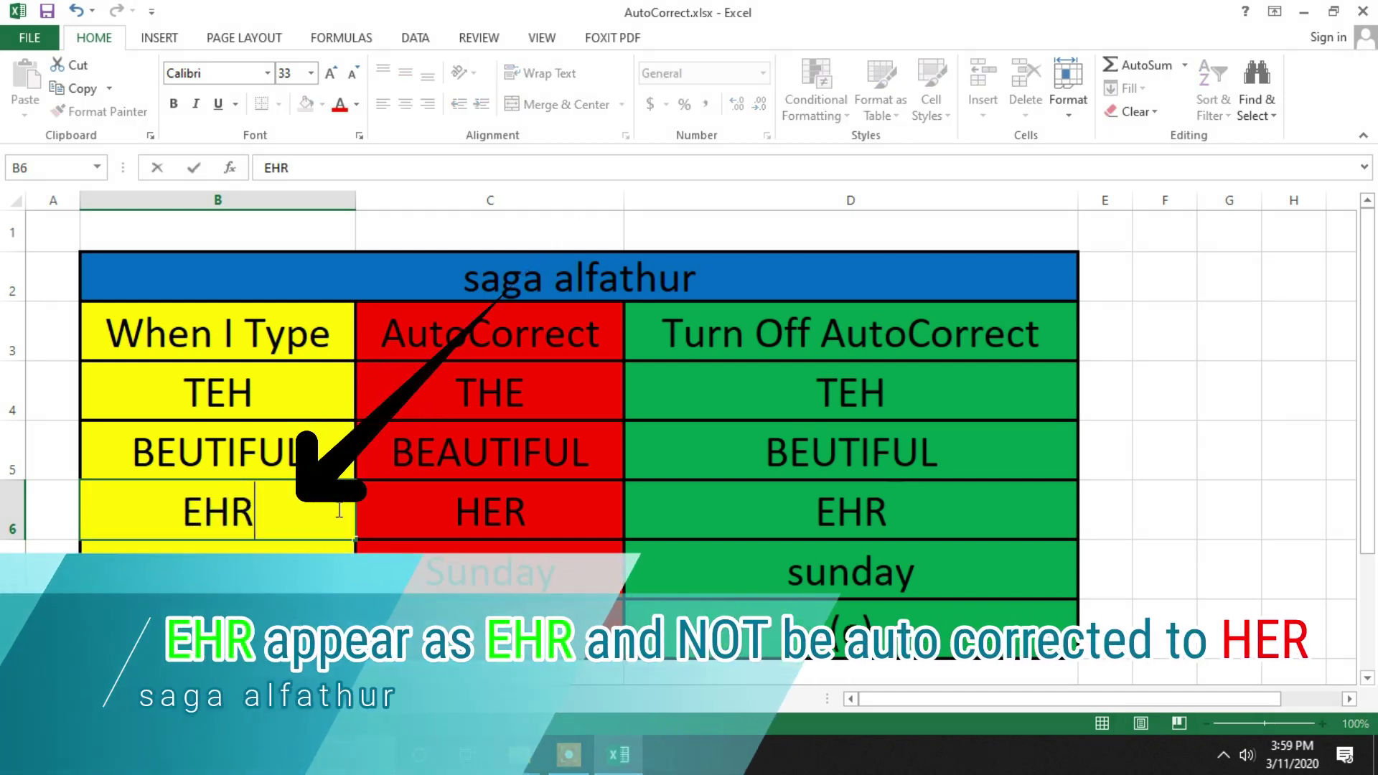
key("Return")
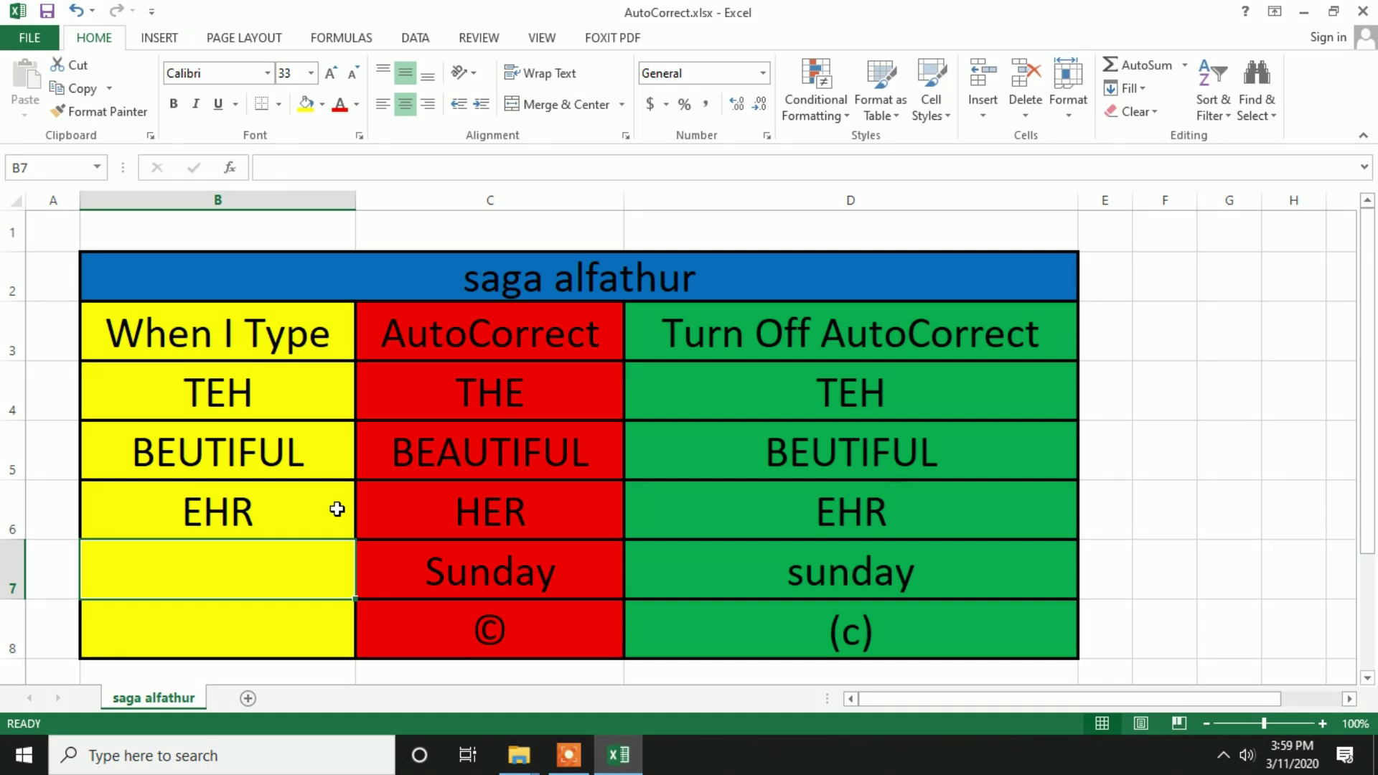
type("sun")
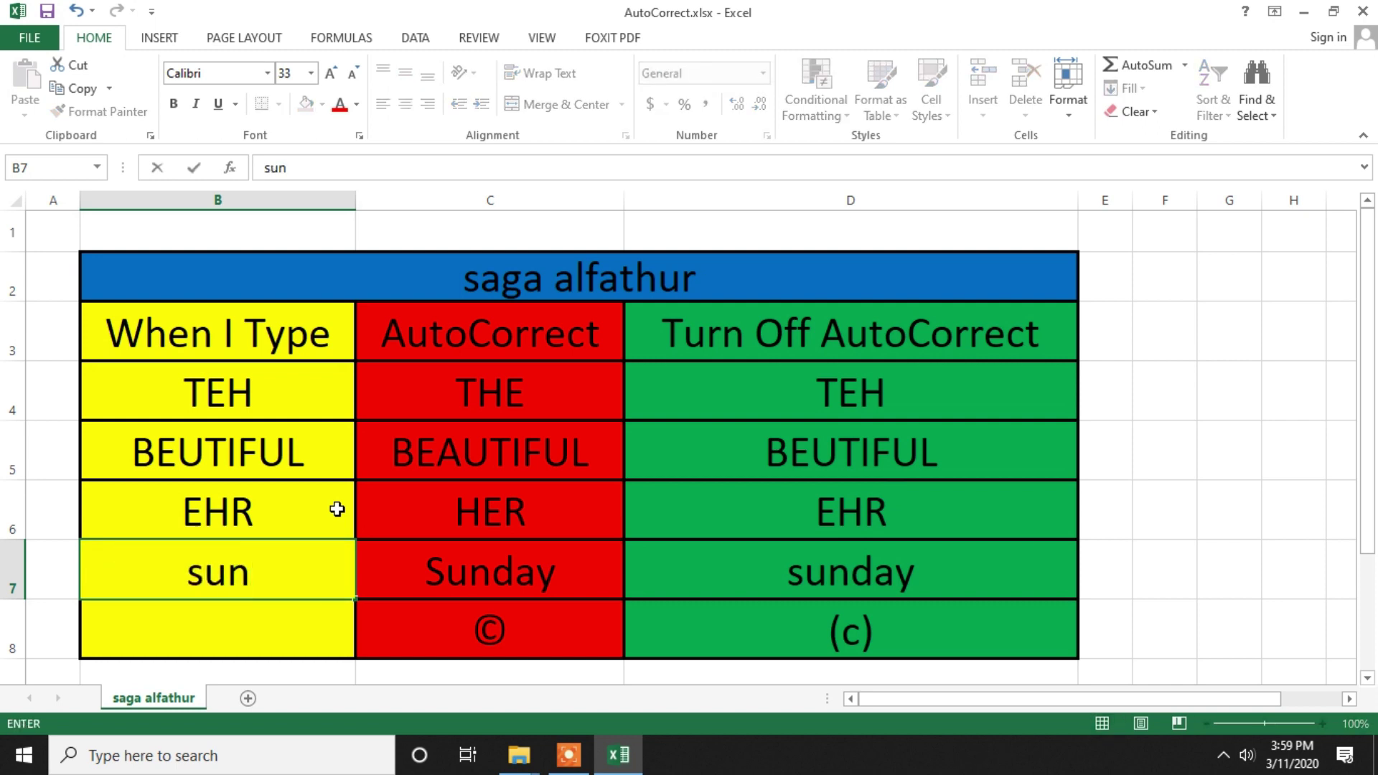
type("day")
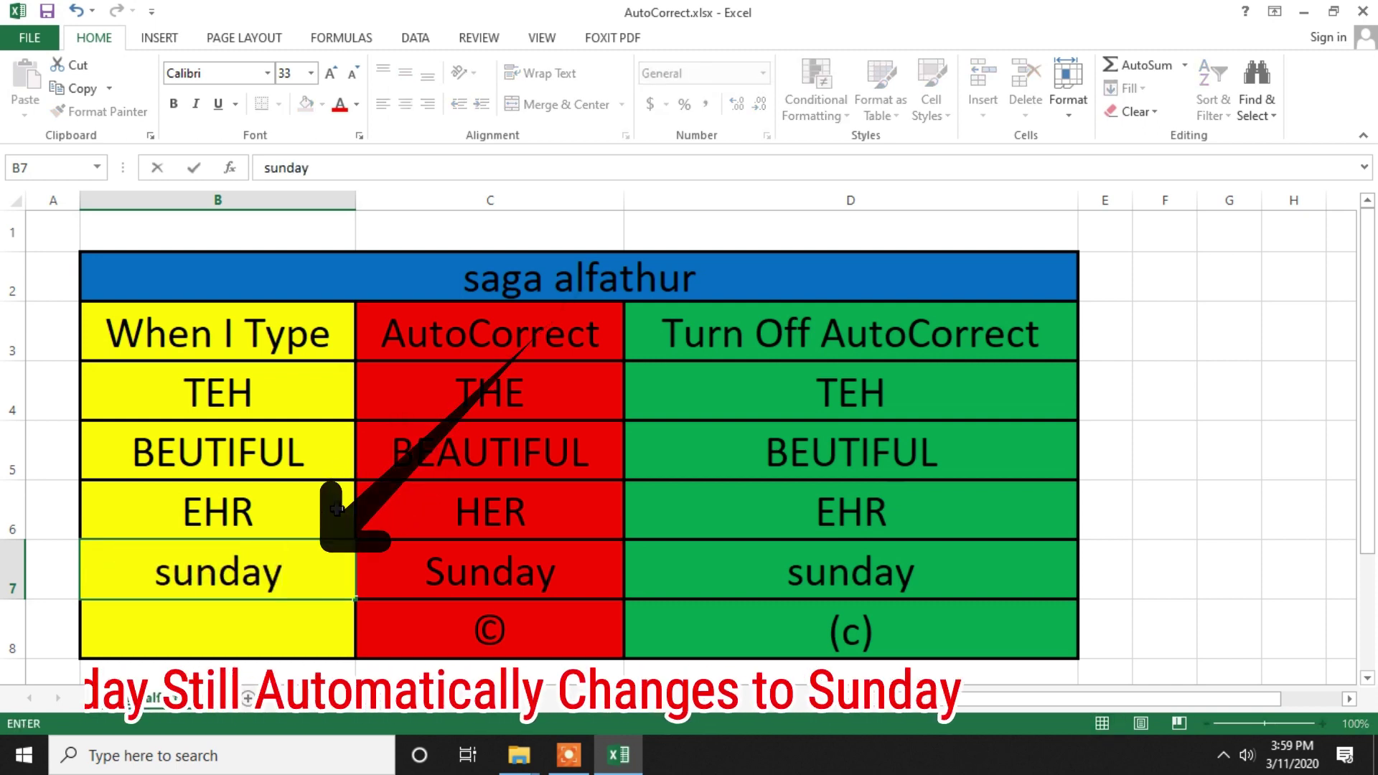
key("Return")
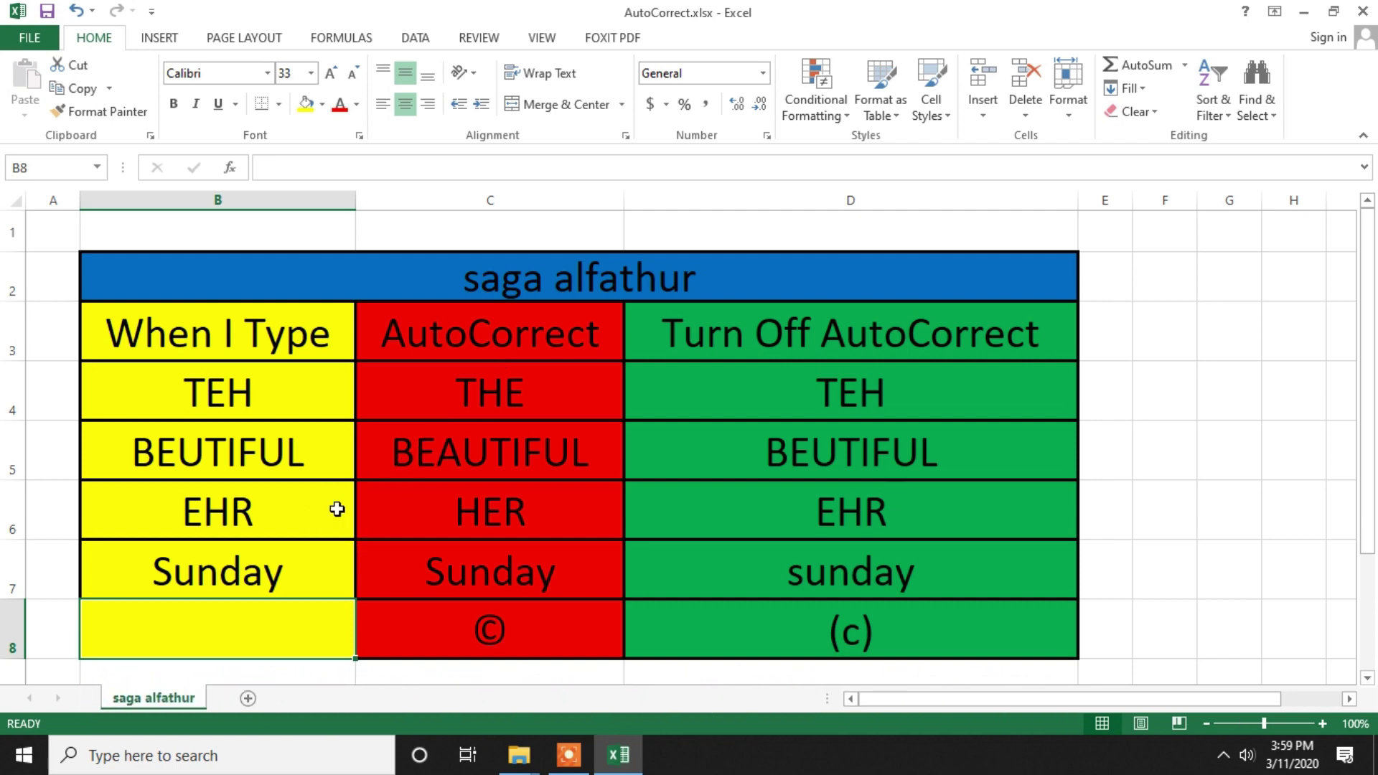
type("(c)")
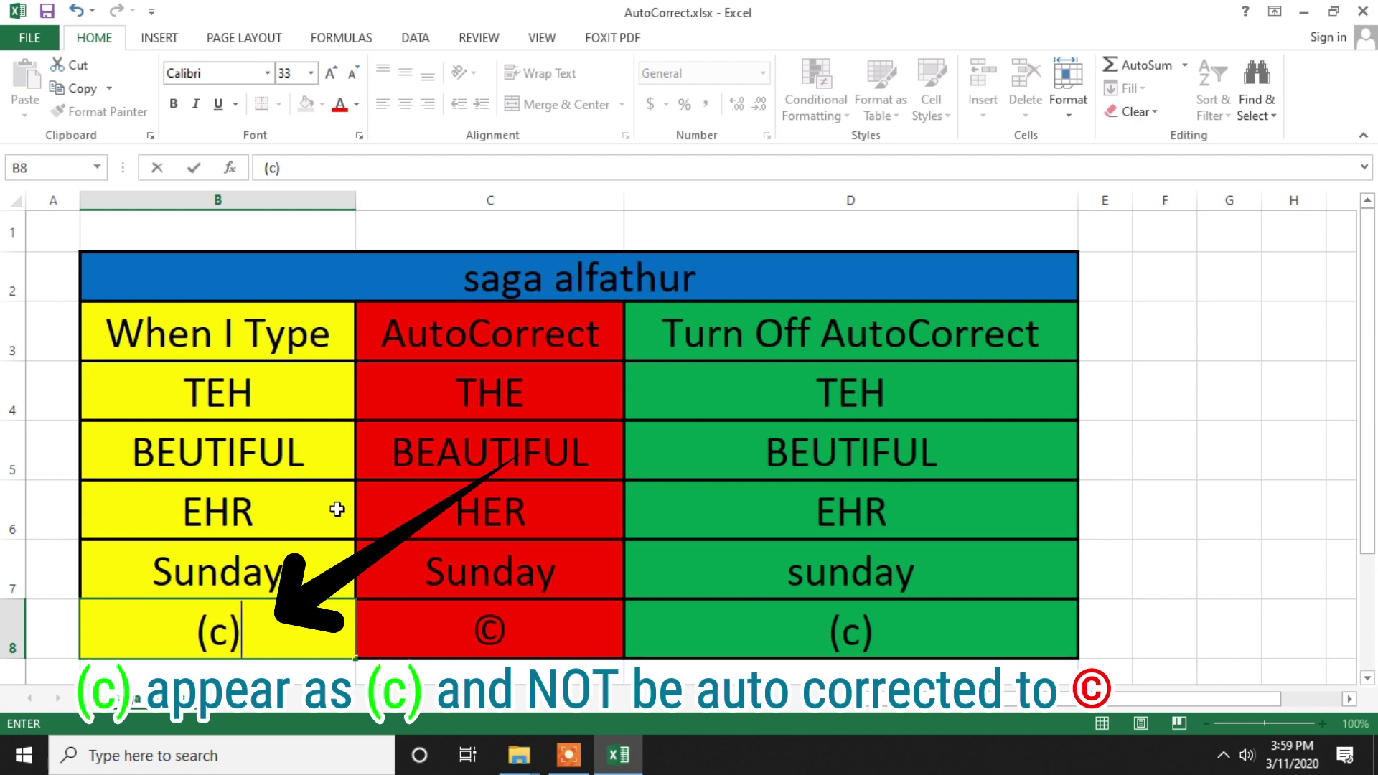
key("Up")
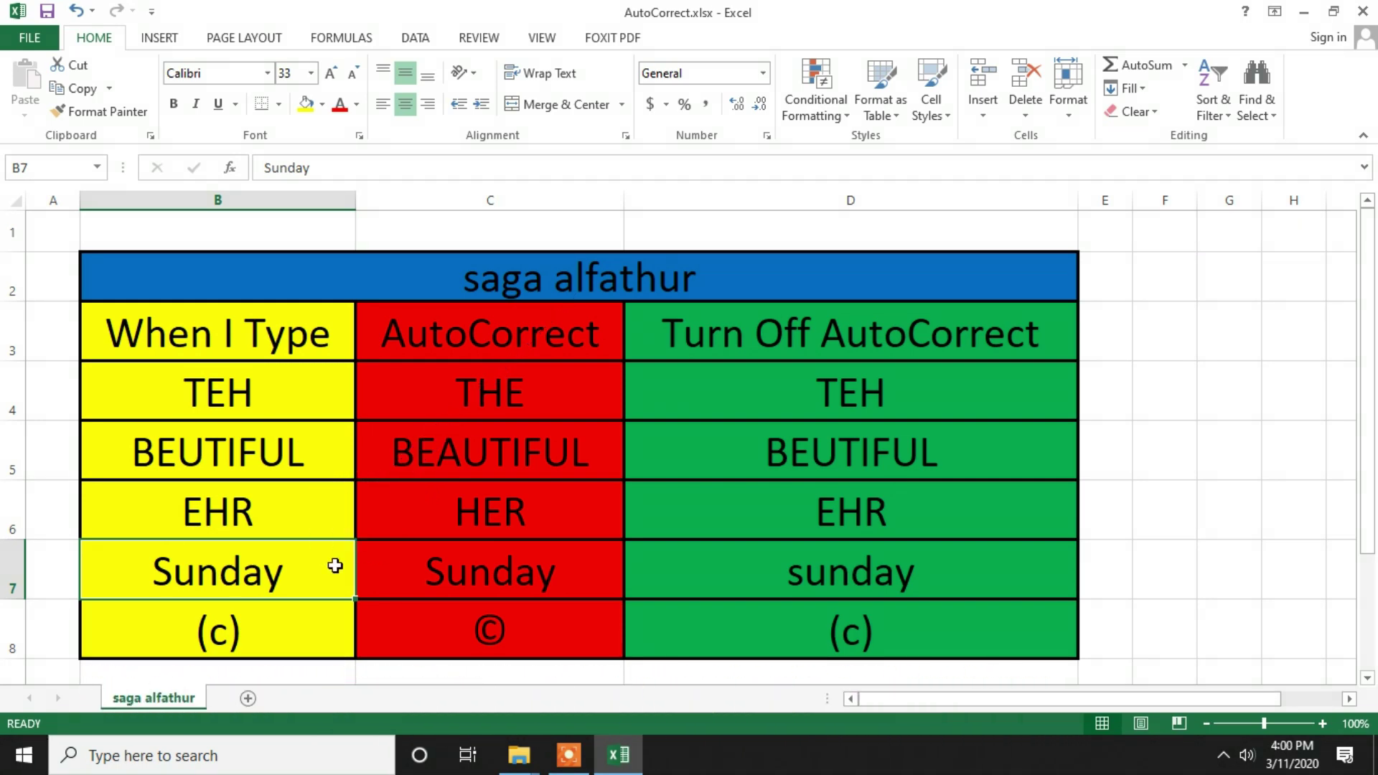
Step: Uncheck 'Capitalize names of days' in Proofing's AutoCorrect Options and confirm both dialogs
left_click(55, 37)
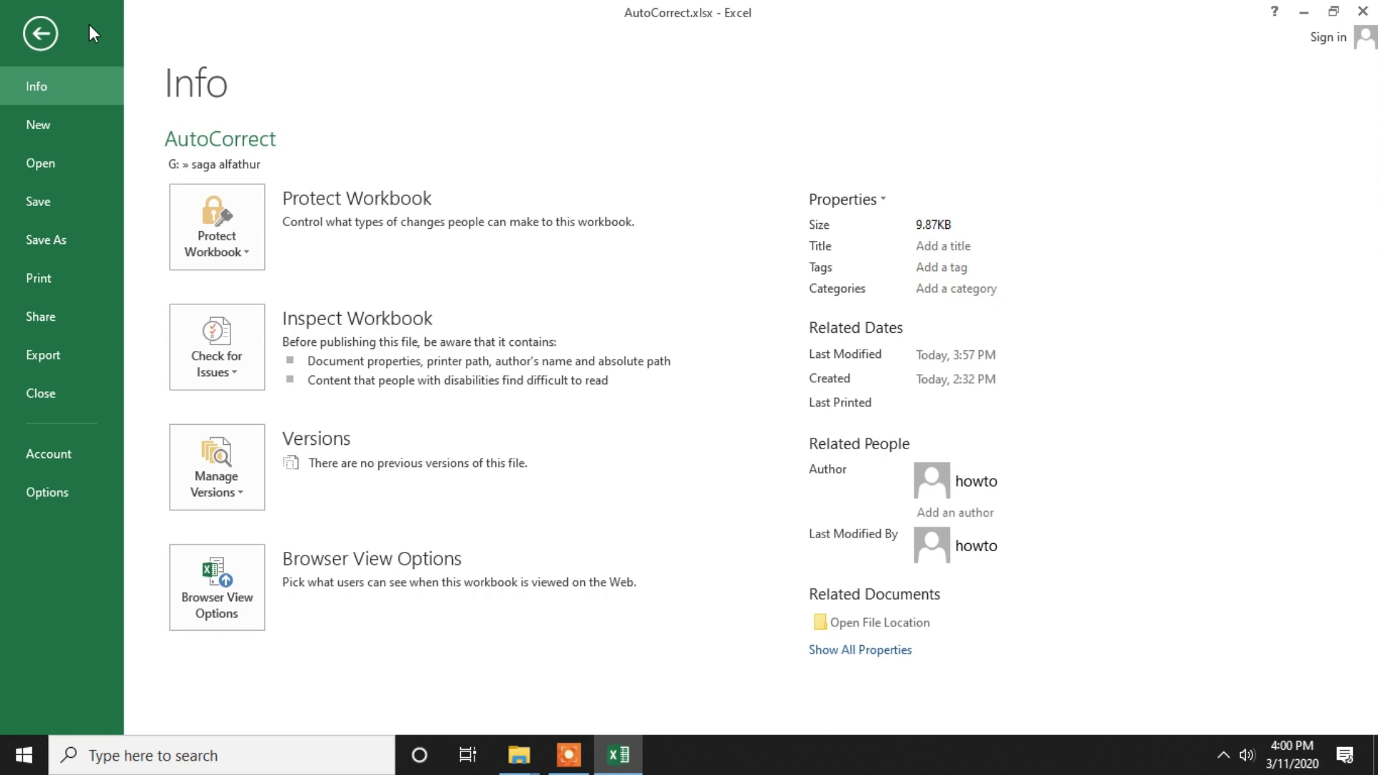
left_click(84, 491)
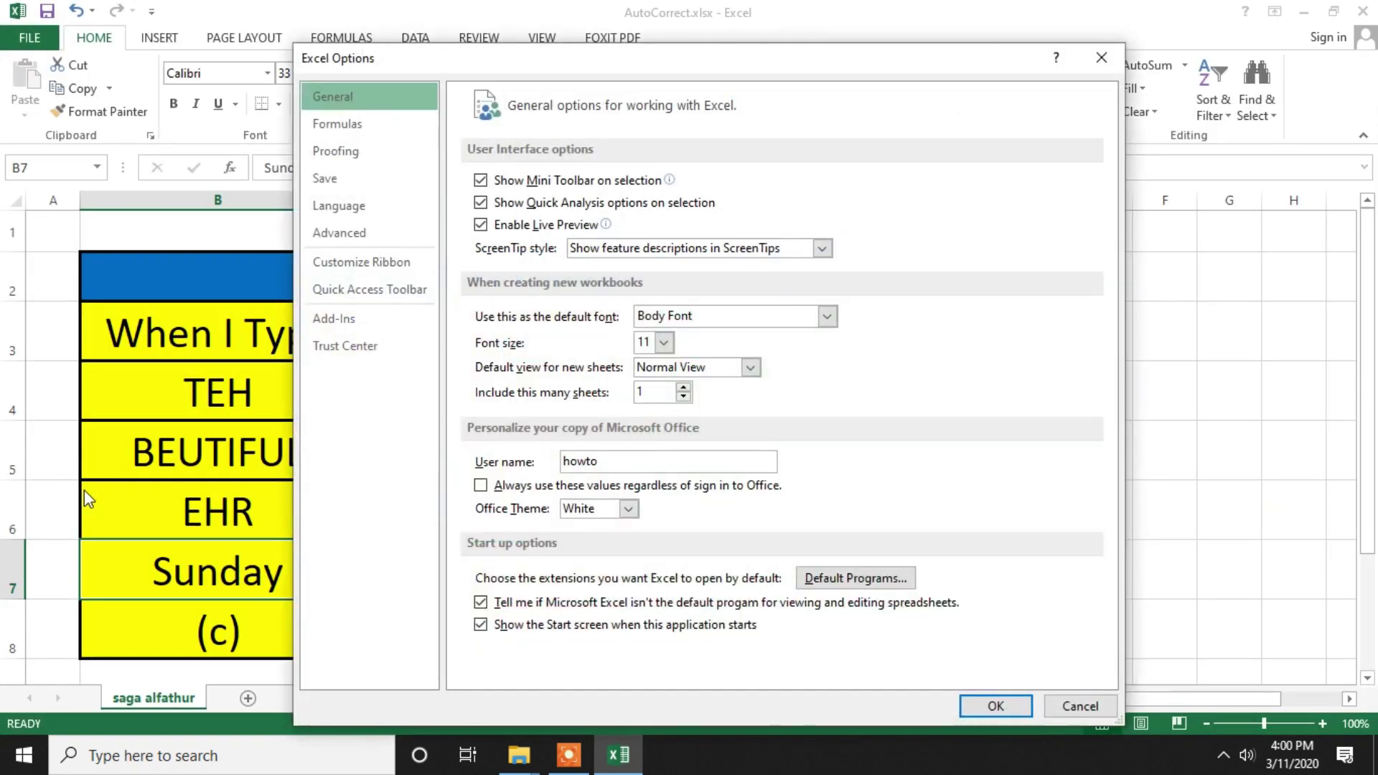
left_click(404, 149)
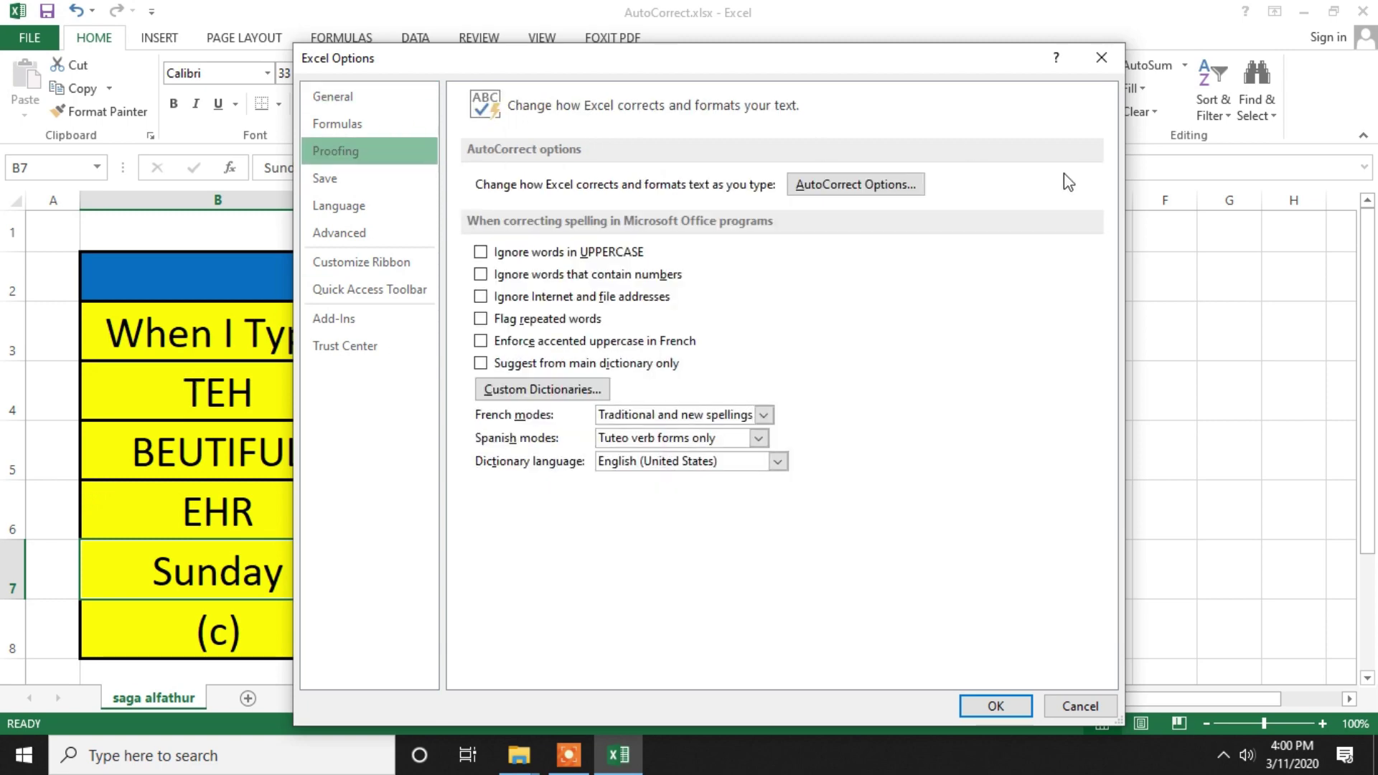
left_click(923, 188)
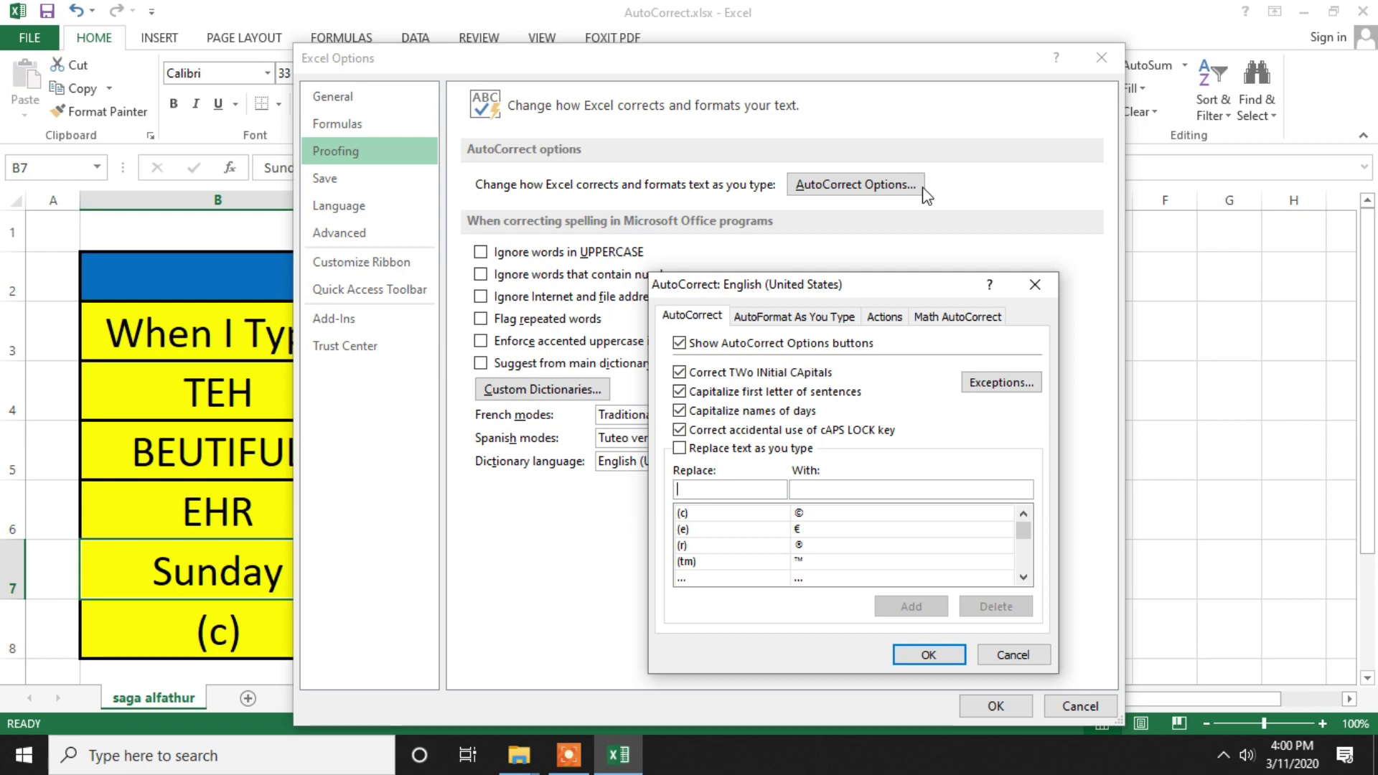
left_click(680, 411)
left_click(959, 658)
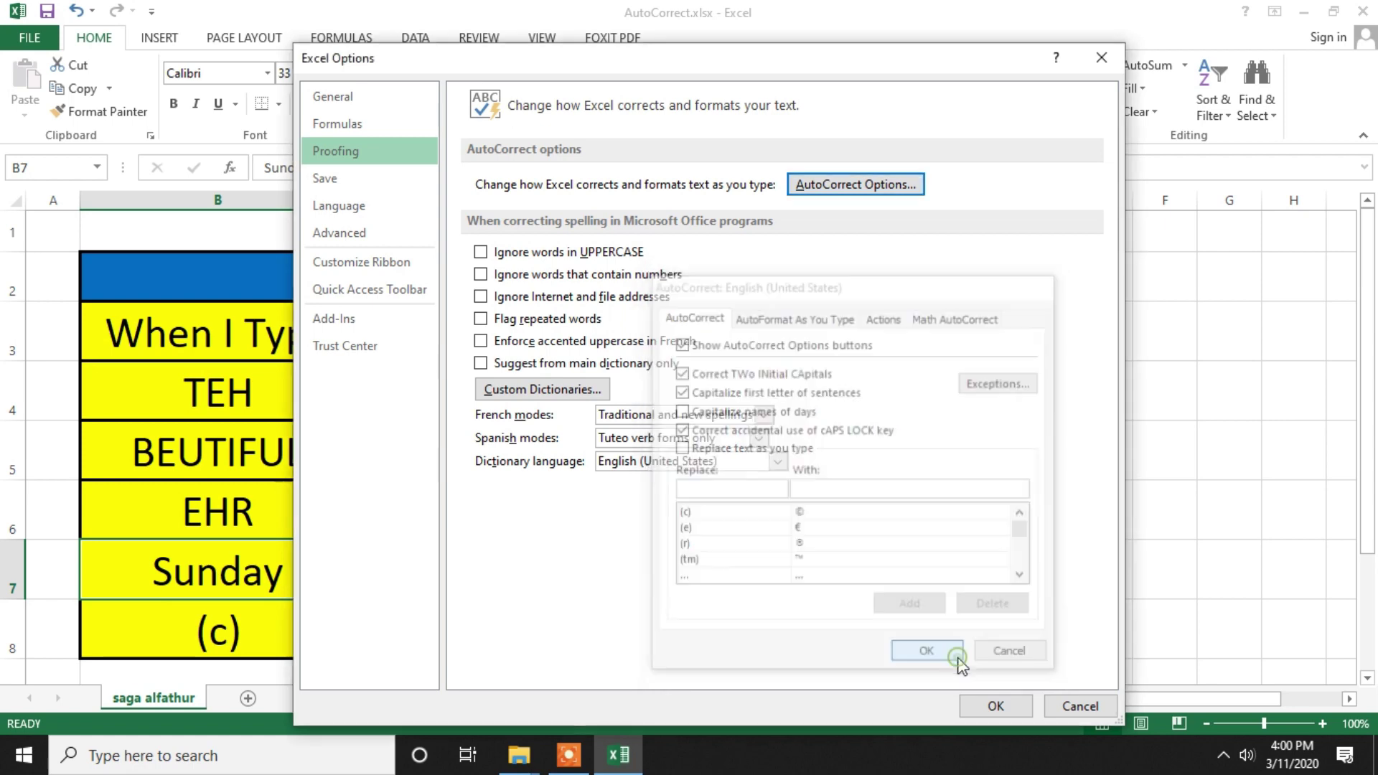
left_click(1031, 706)
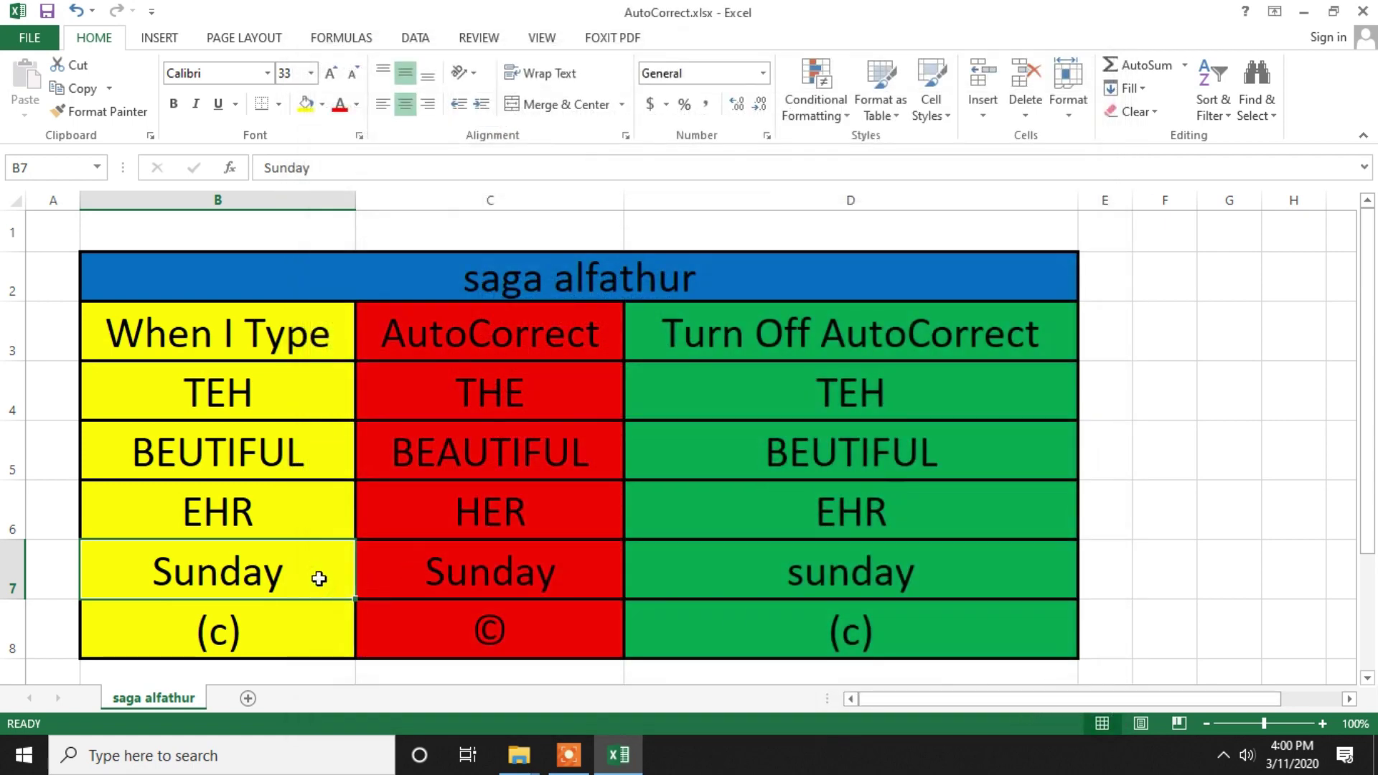
Step: Replace 'Sunday' in B7 with lowercase 'sunday', which is no longer auto-capitalized
key("Delete")
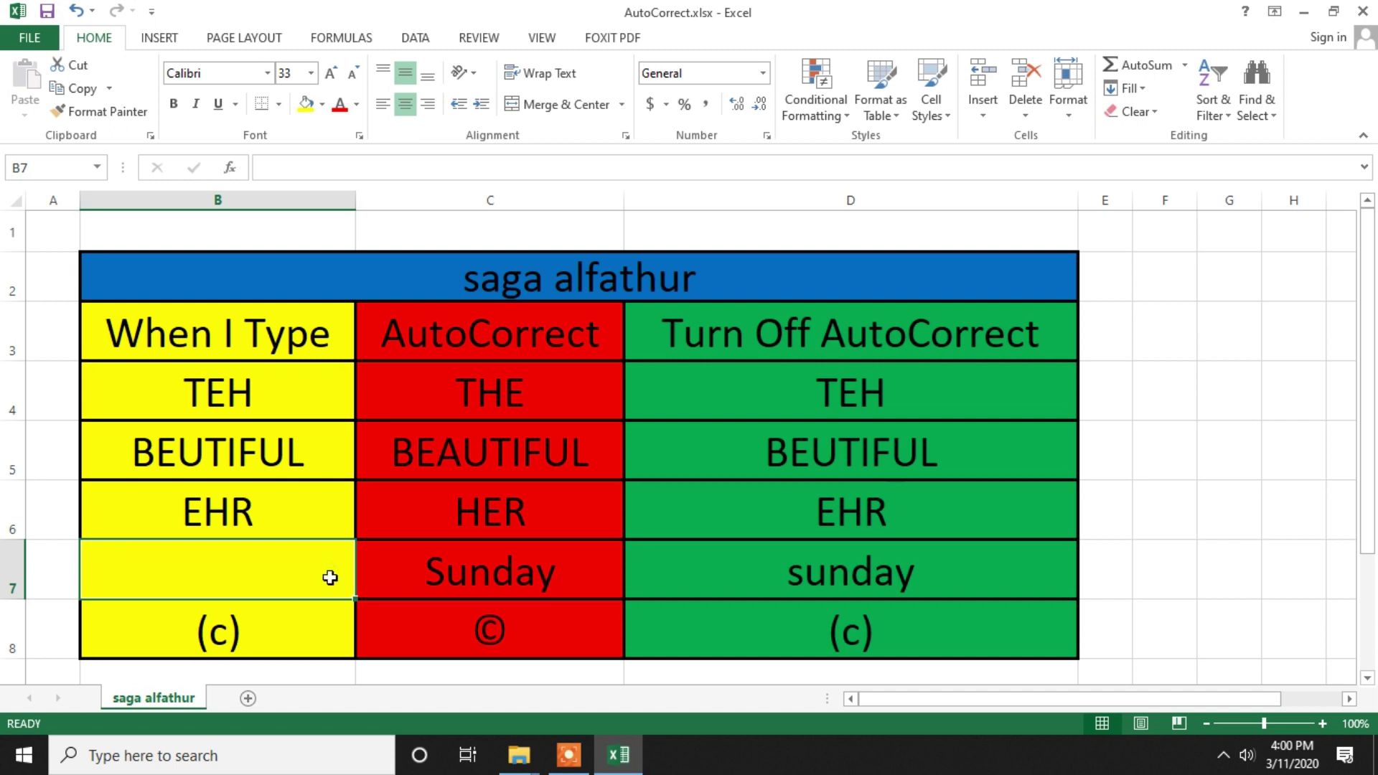
type("sunday")
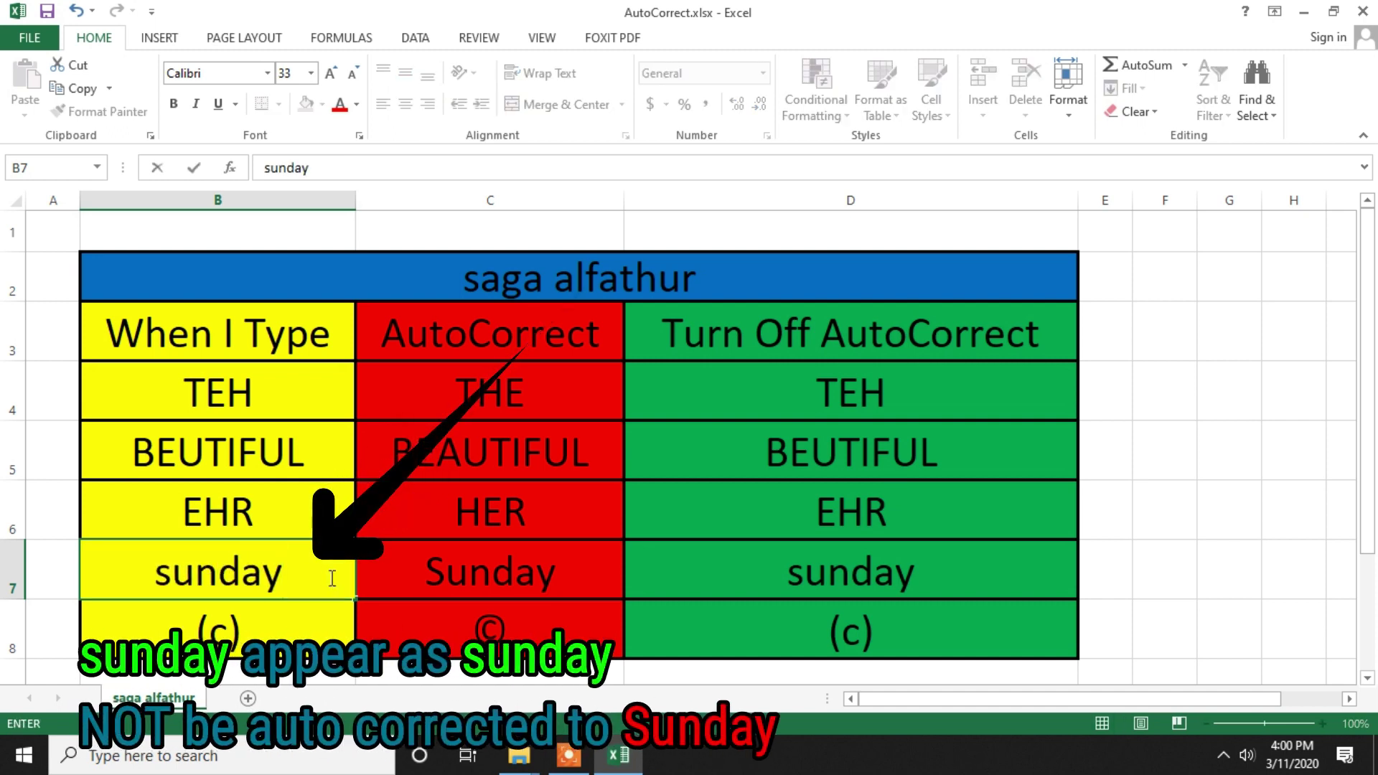
key("Return")
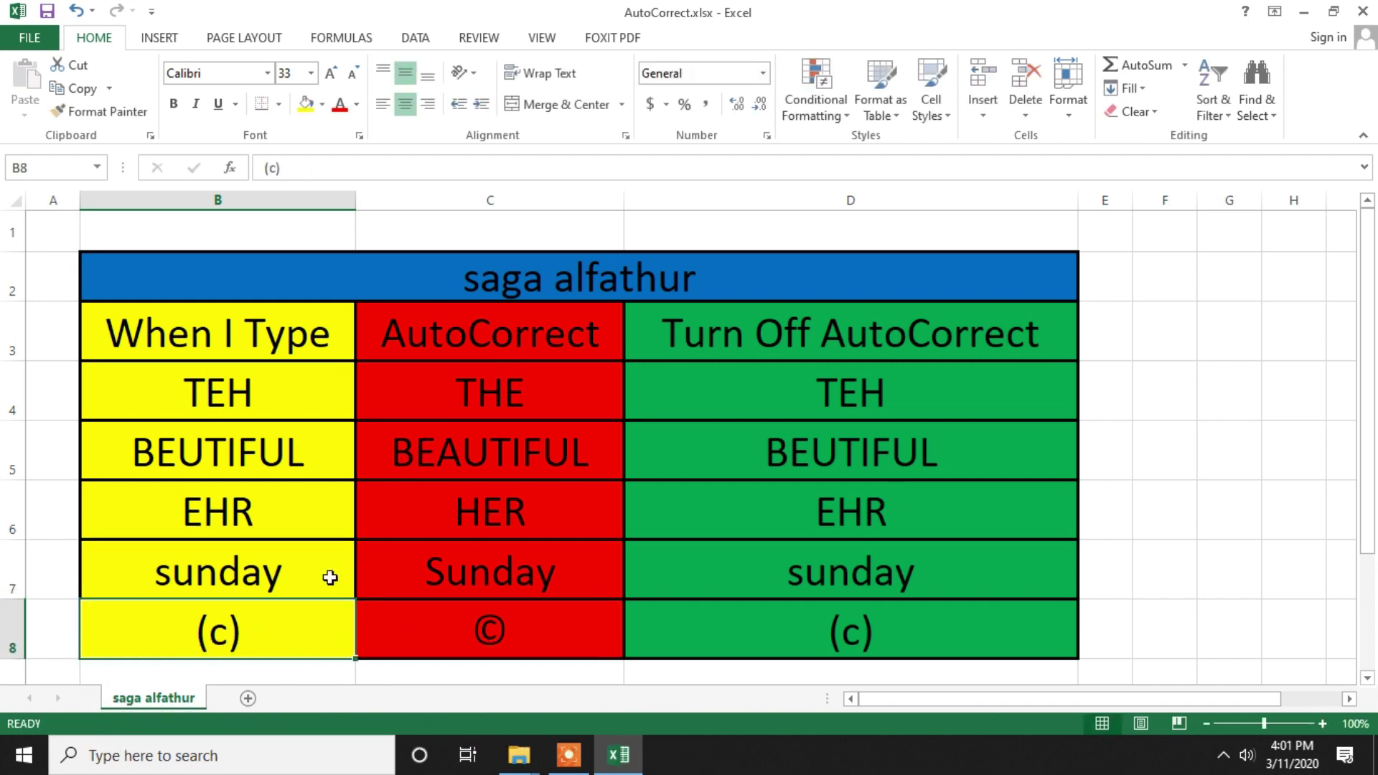